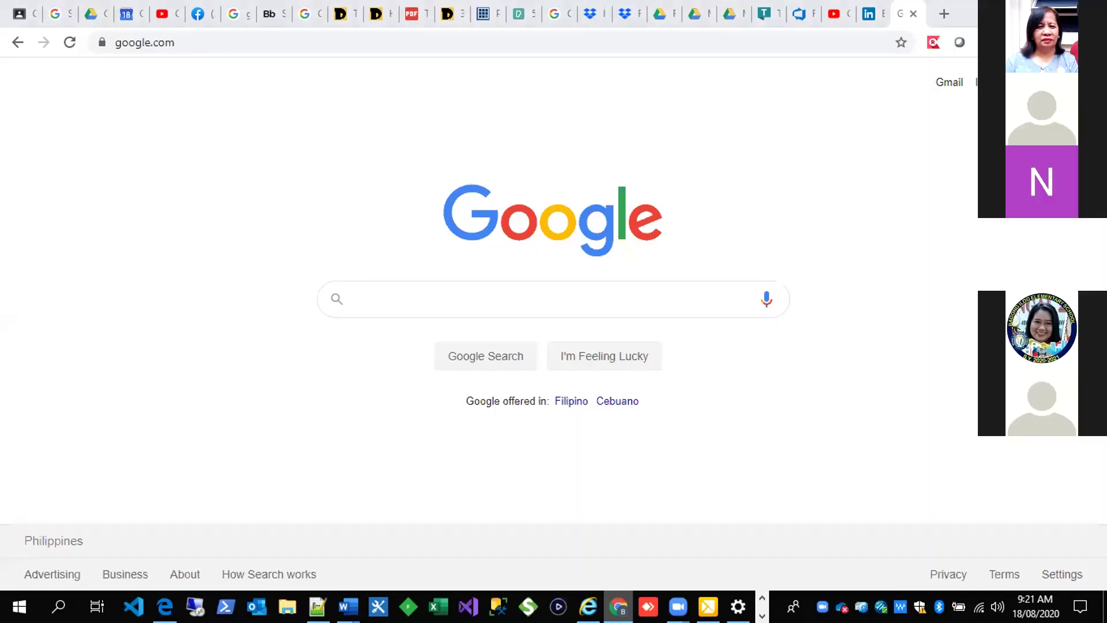
click(1064, 42)
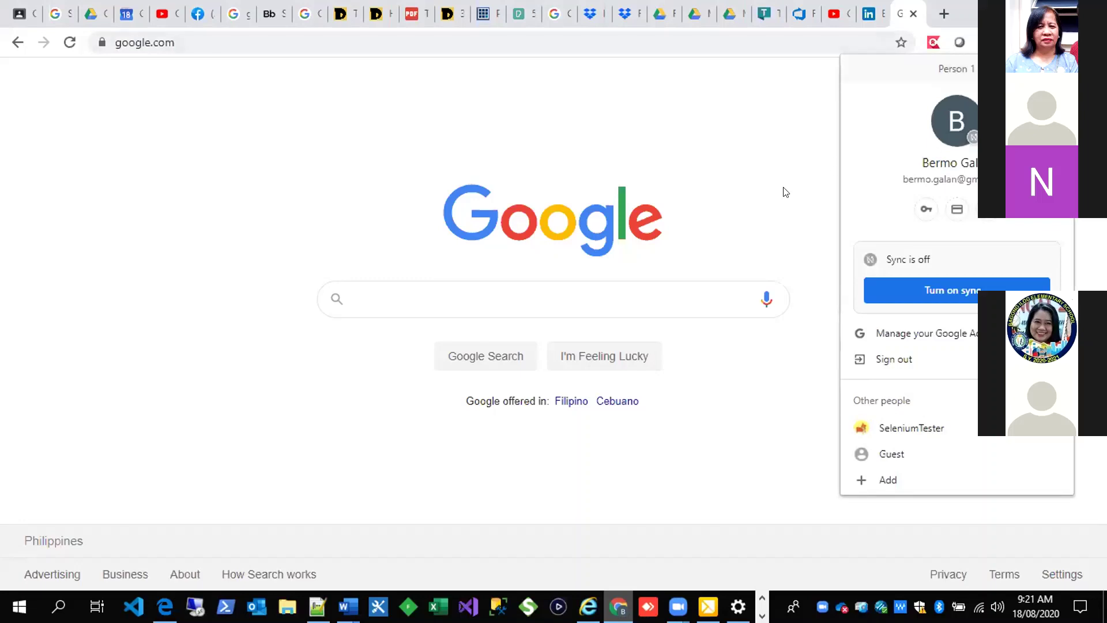
click(619, 112)
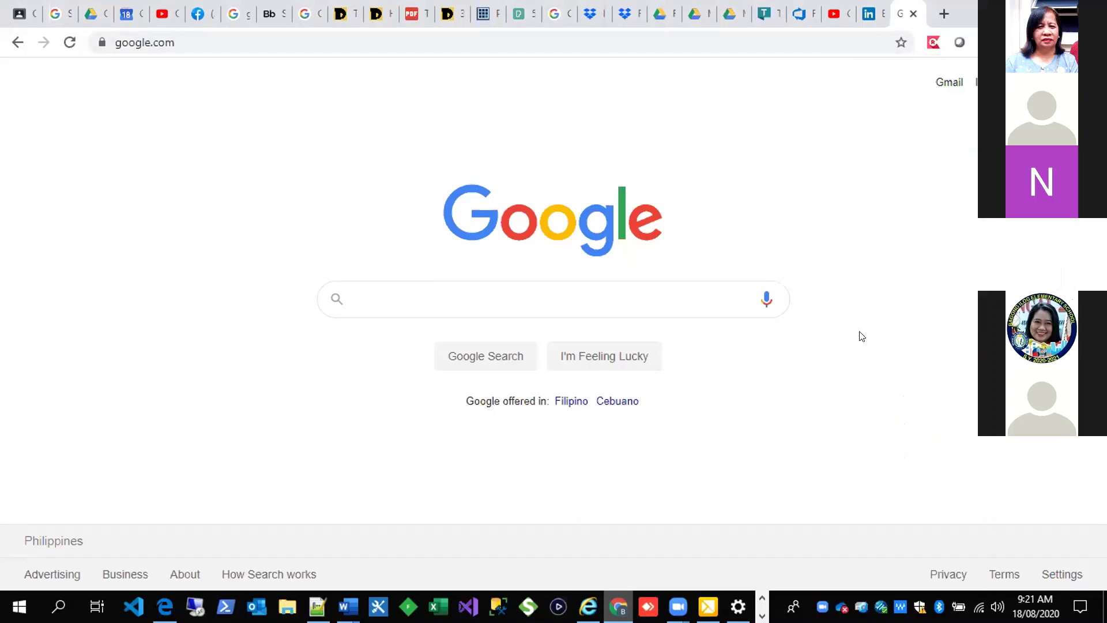
click(187, 40)
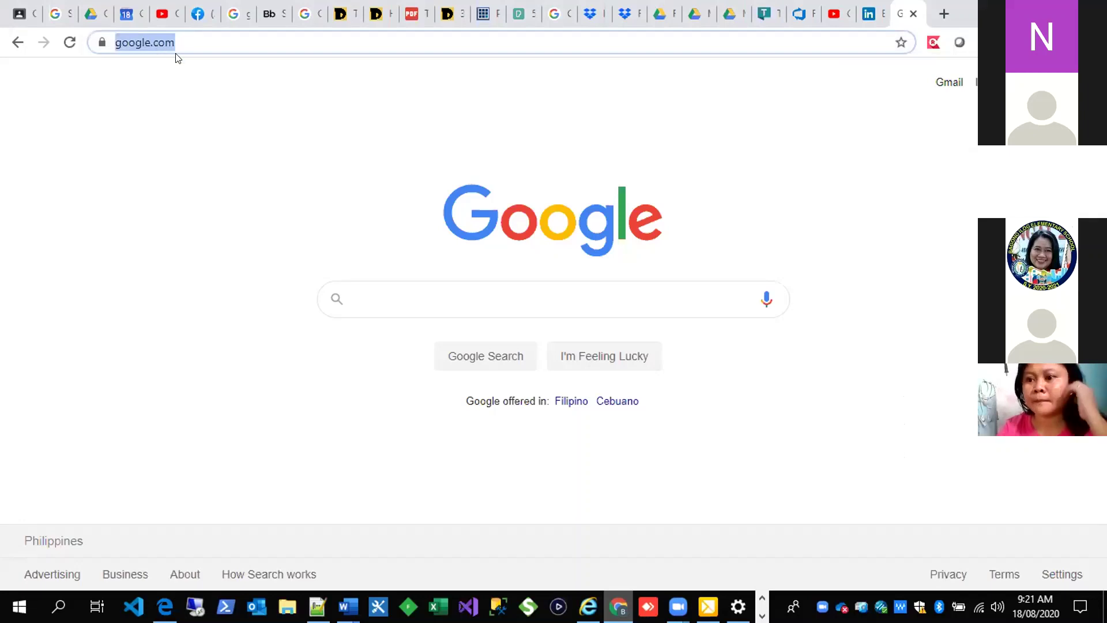
click(634, 185)
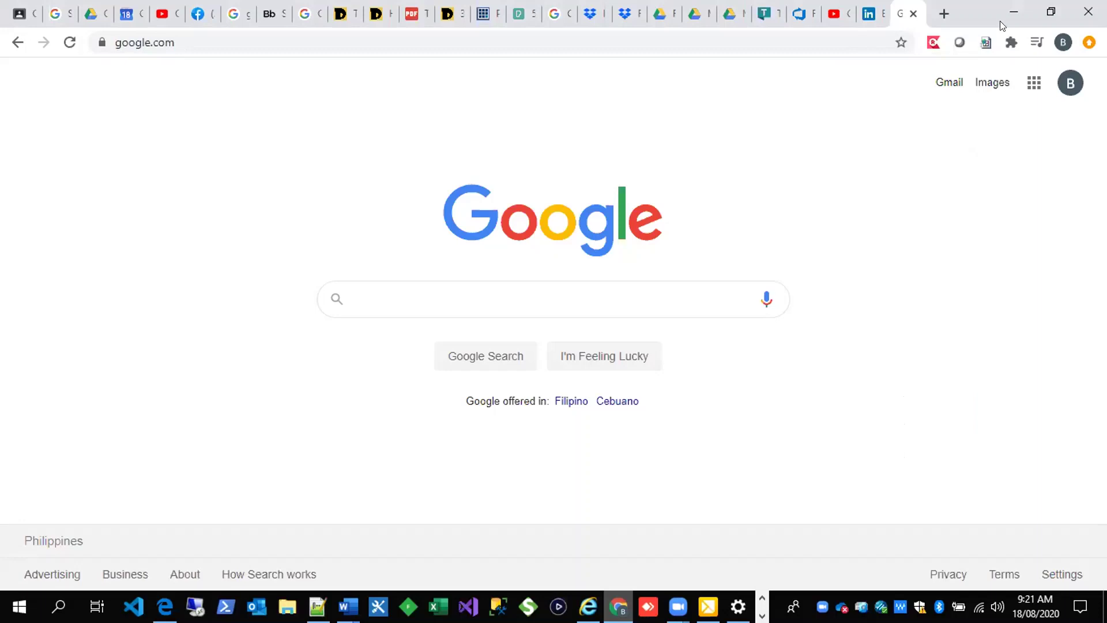
View the Google apps list and the account details on the Google home page, closing both afterwards.
click(1069, 95)
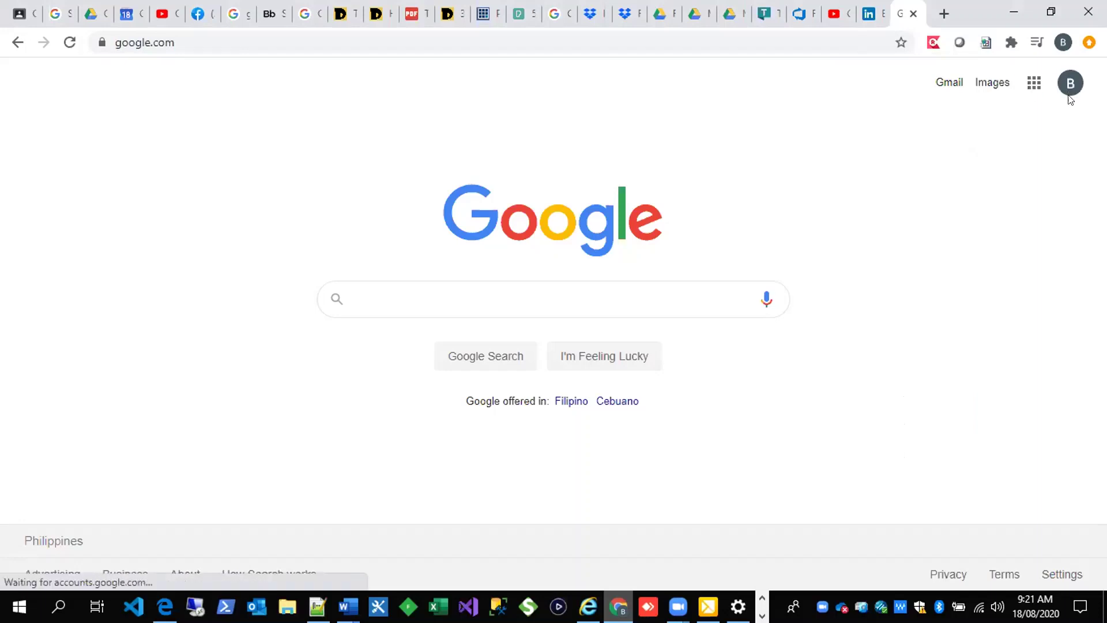
click(1031, 85)
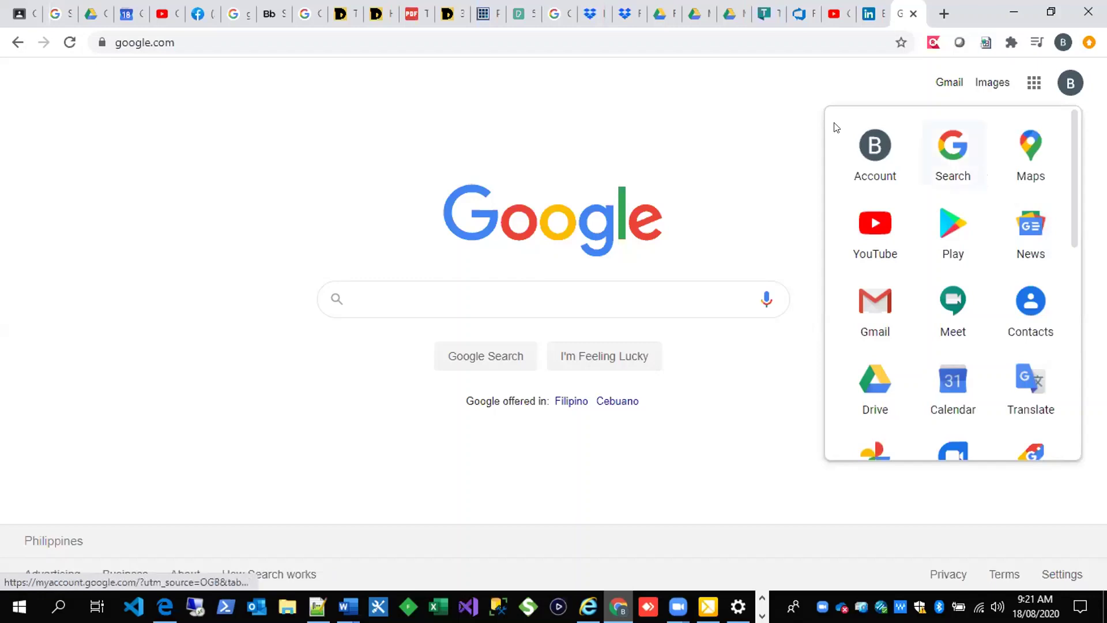
click(1034, 82)
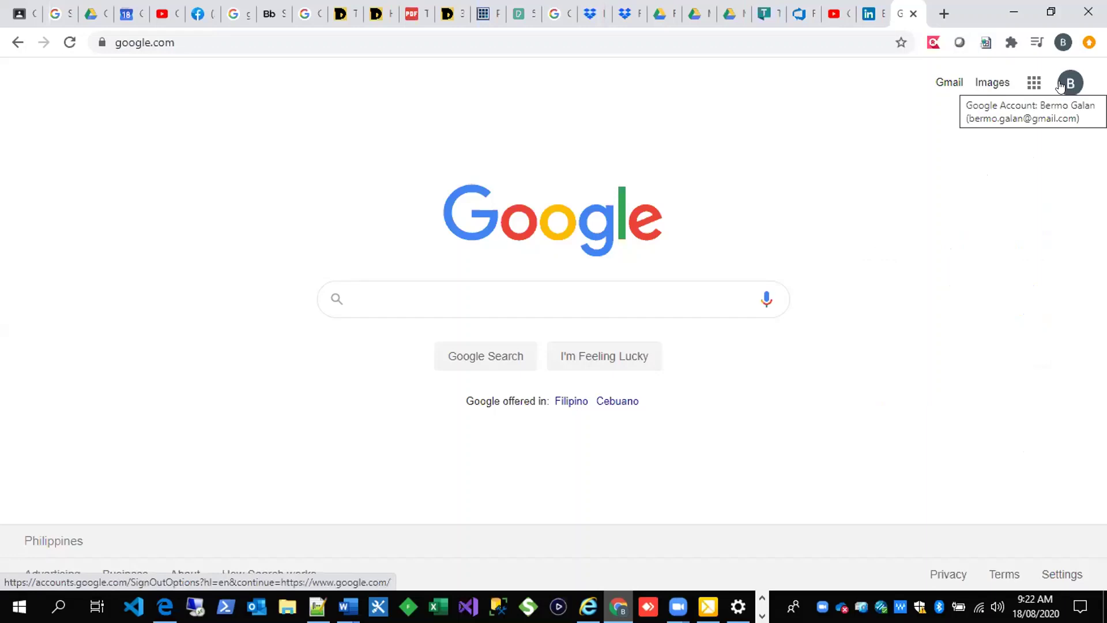
click(1061, 86)
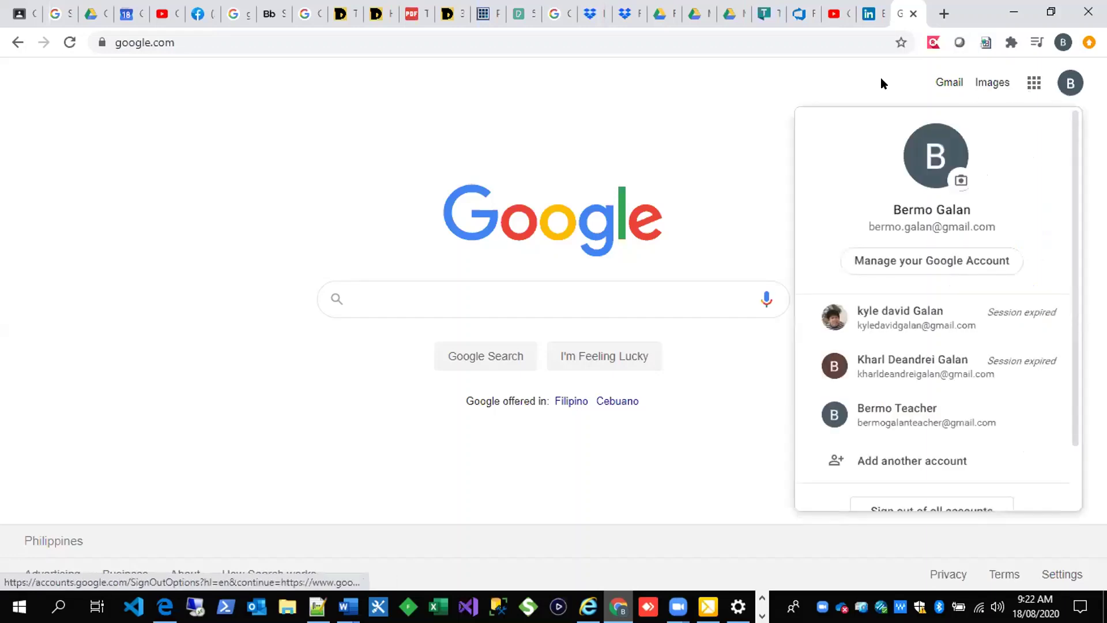
click(1058, 90)
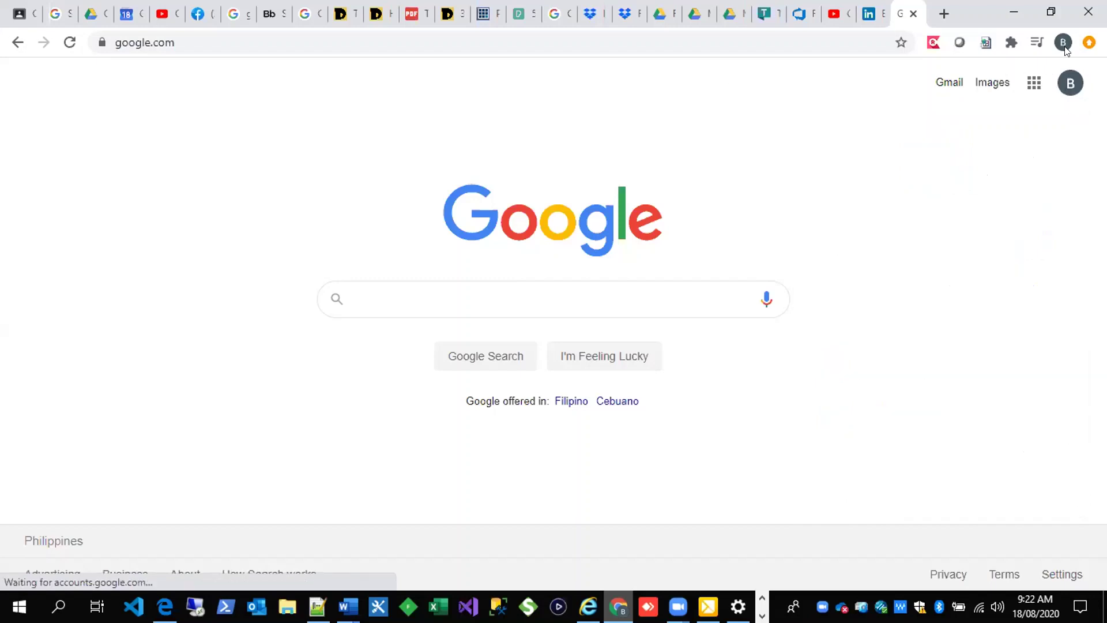
Bring up Google's sign-in page in a new incognito window and close that window.
click(1089, 42)
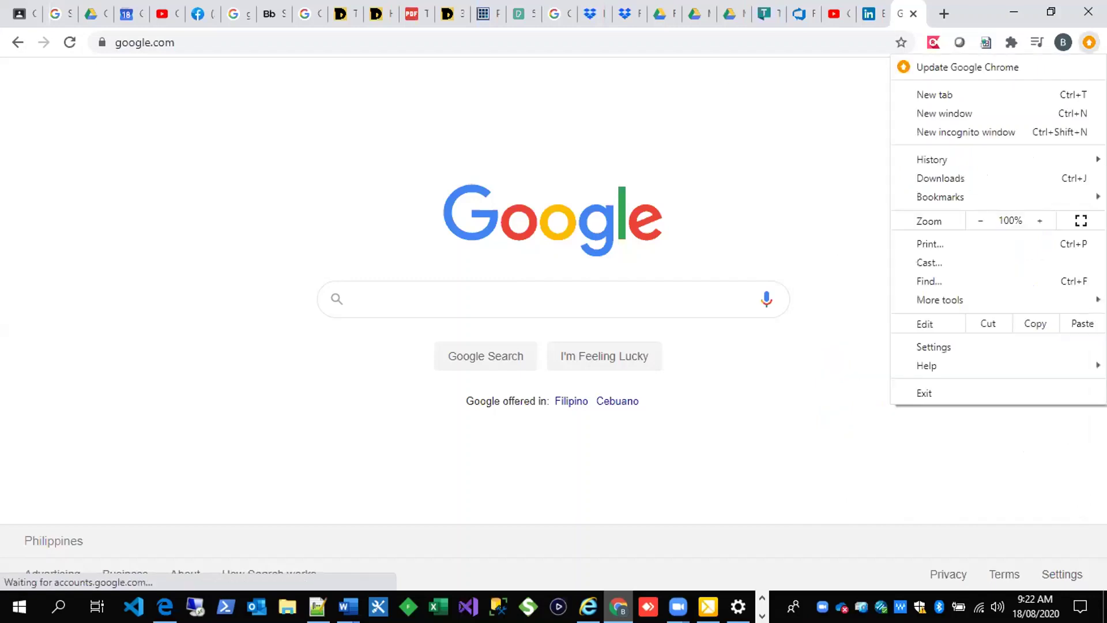
click(991, 130)
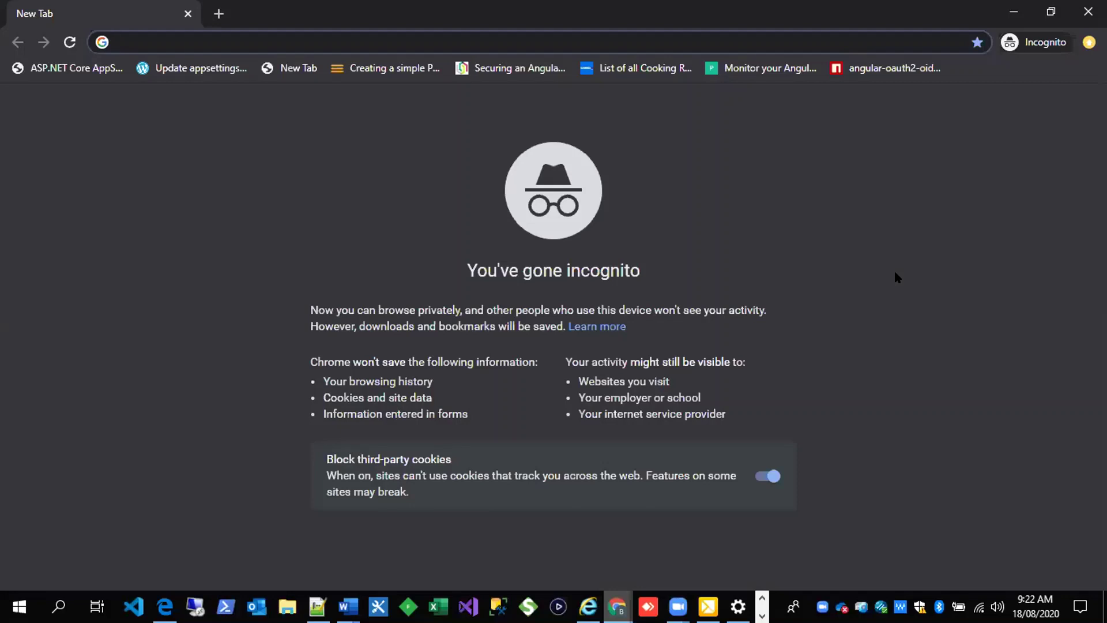
text(google)
key(Return)
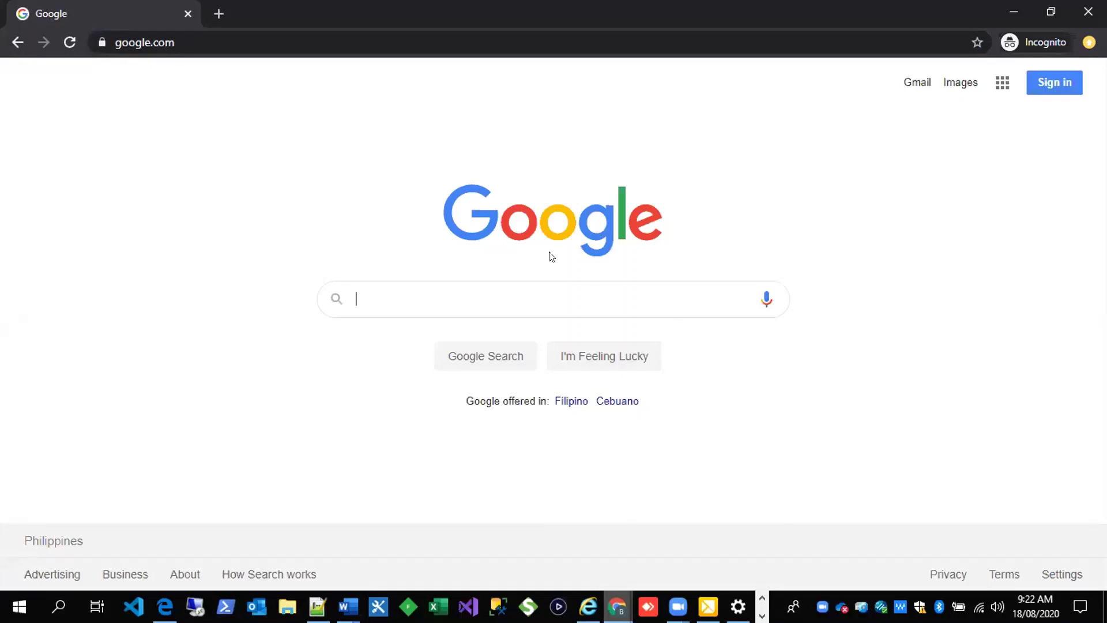
click(1054, 82)
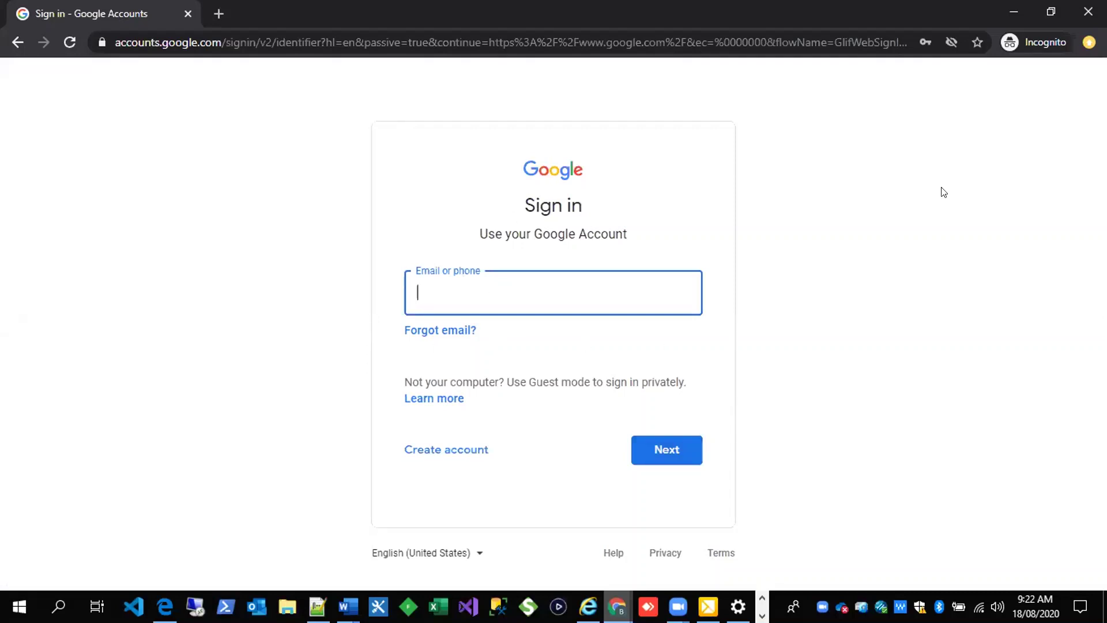
click(1087, 13)
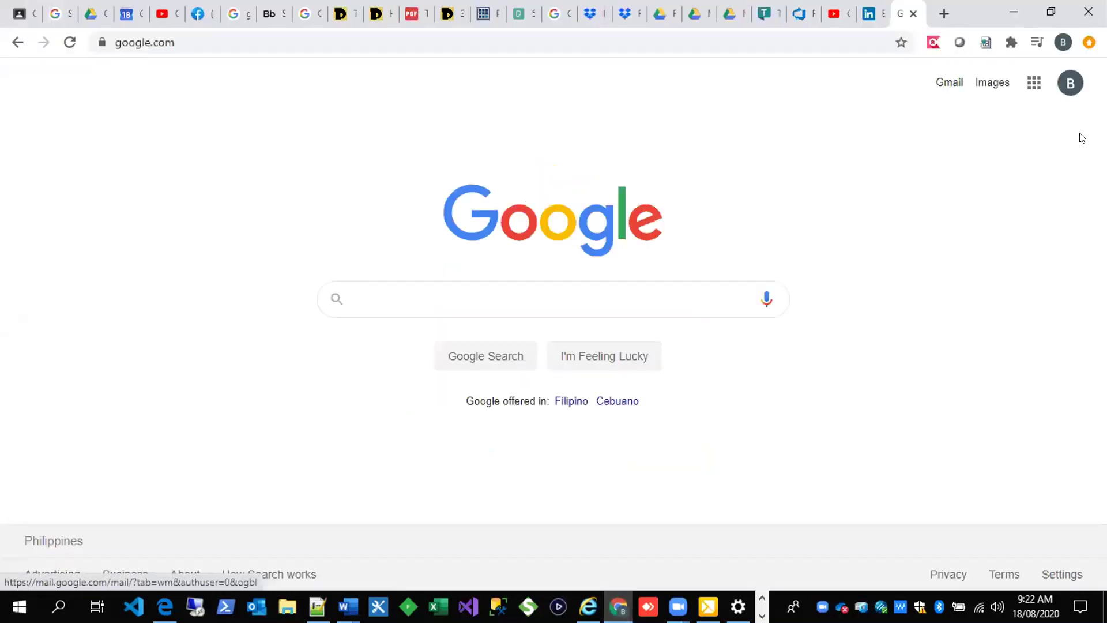
Switch Google to the teacher account and check which account is active.
click(1070, 85)
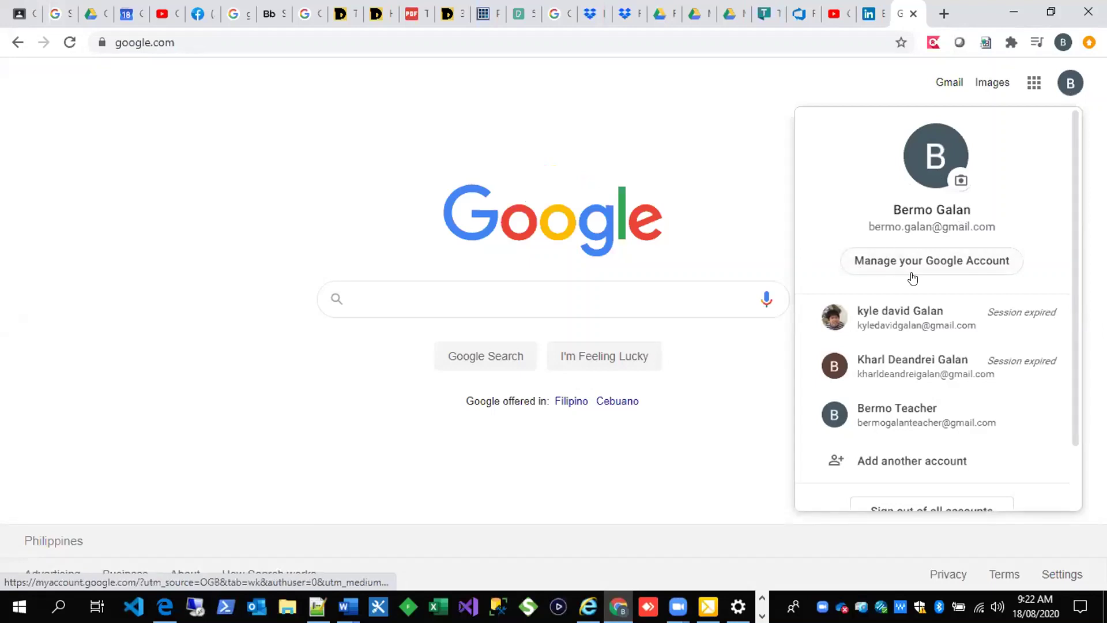
drag(869, 226, 1043, 193)
click(1037, 167)
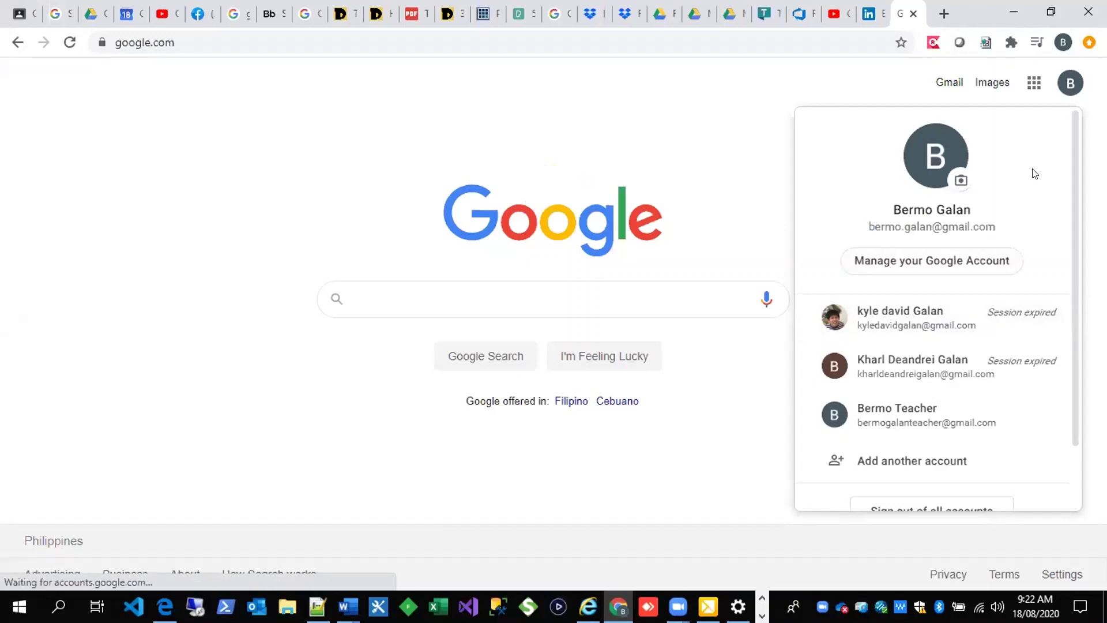
scroll(1036, 173, down, 1)
click(902, 337)
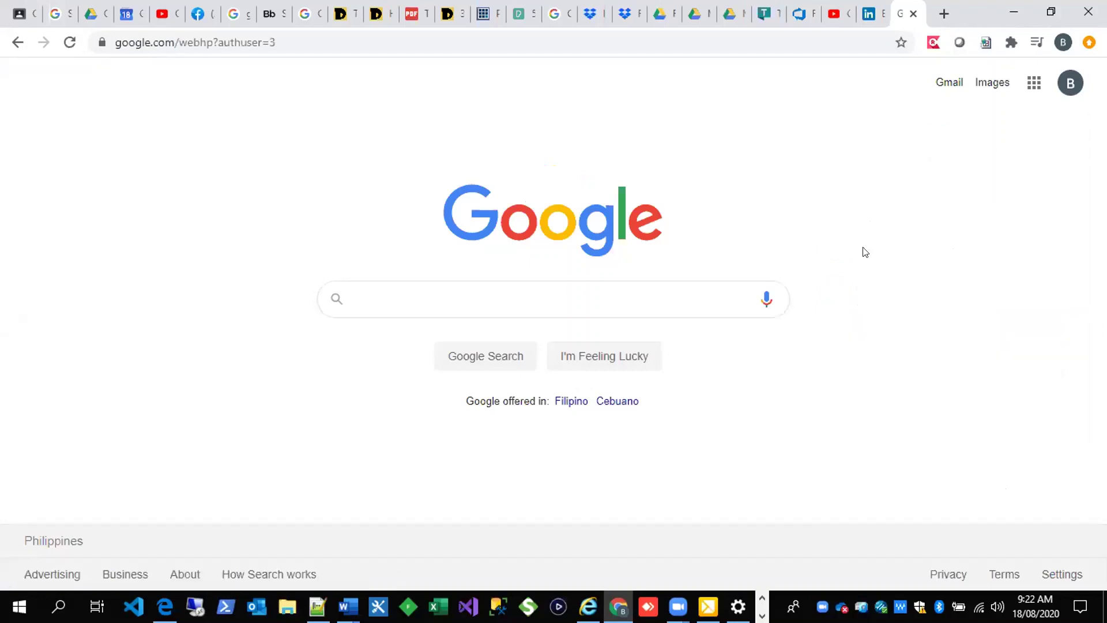
click(1068, 87)
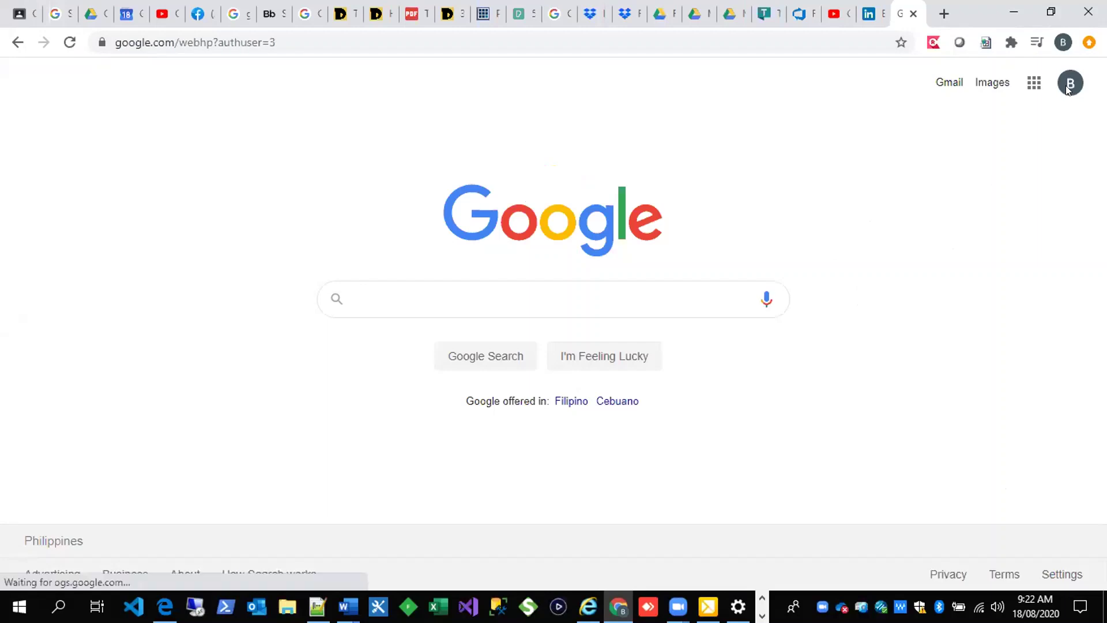
click(1068, 86)
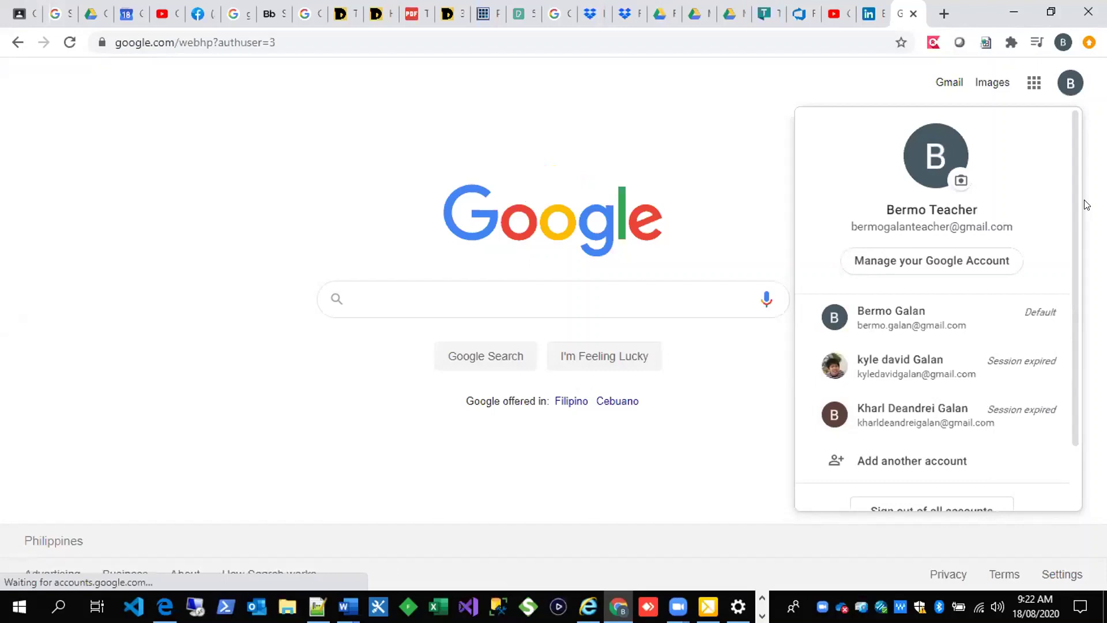
click(767, 173)
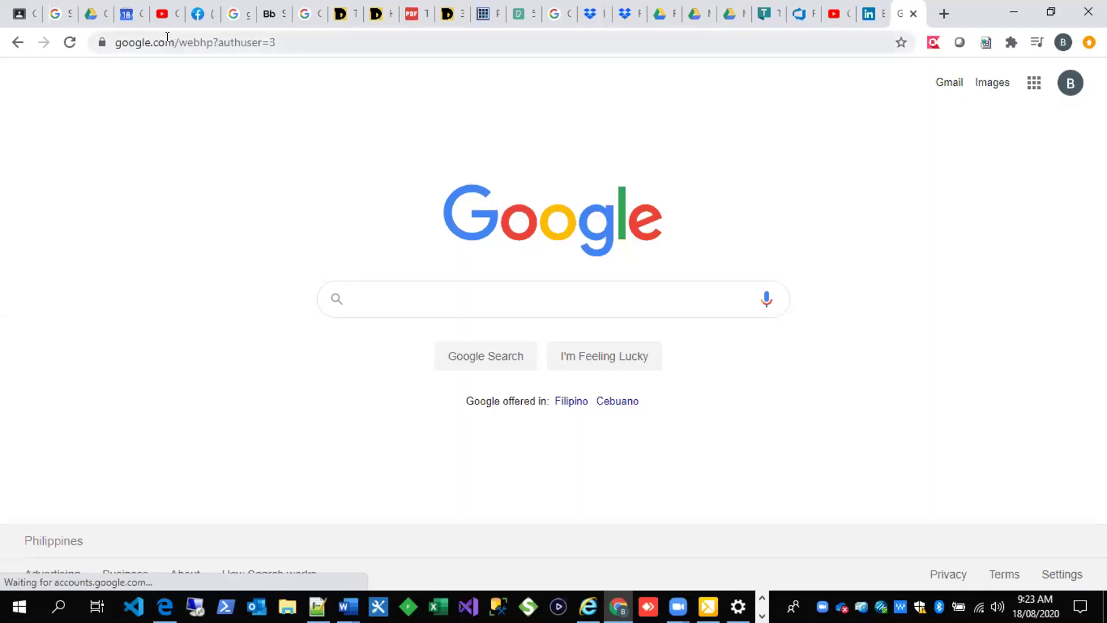
Open Google Classroom from the Google apps and place its tab in a separate browser window.
click(1034, 86)
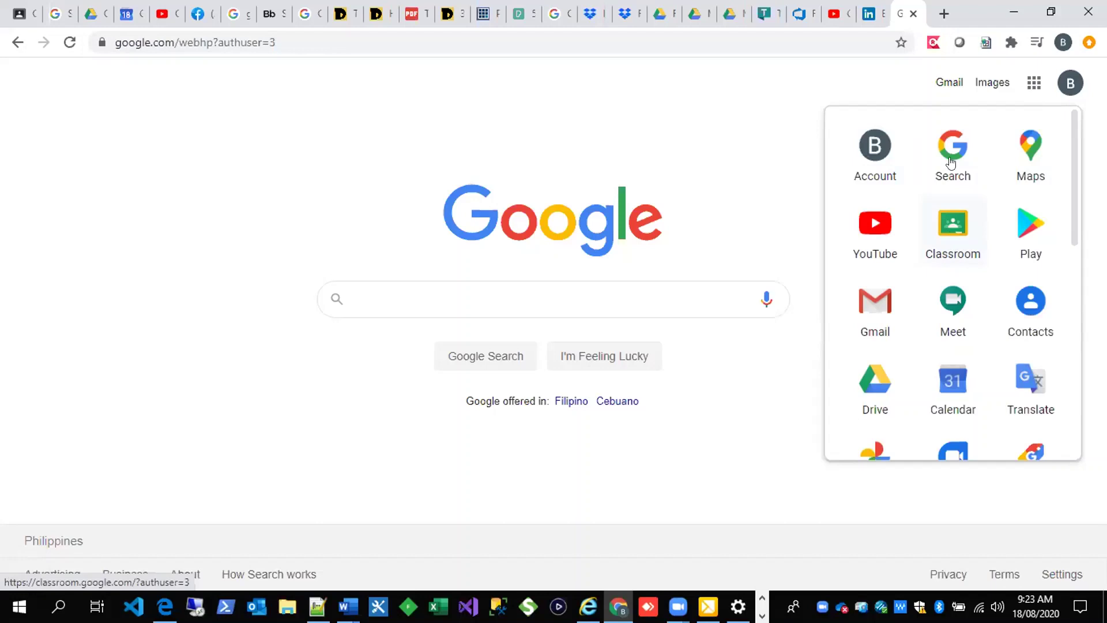
click(952, 220)
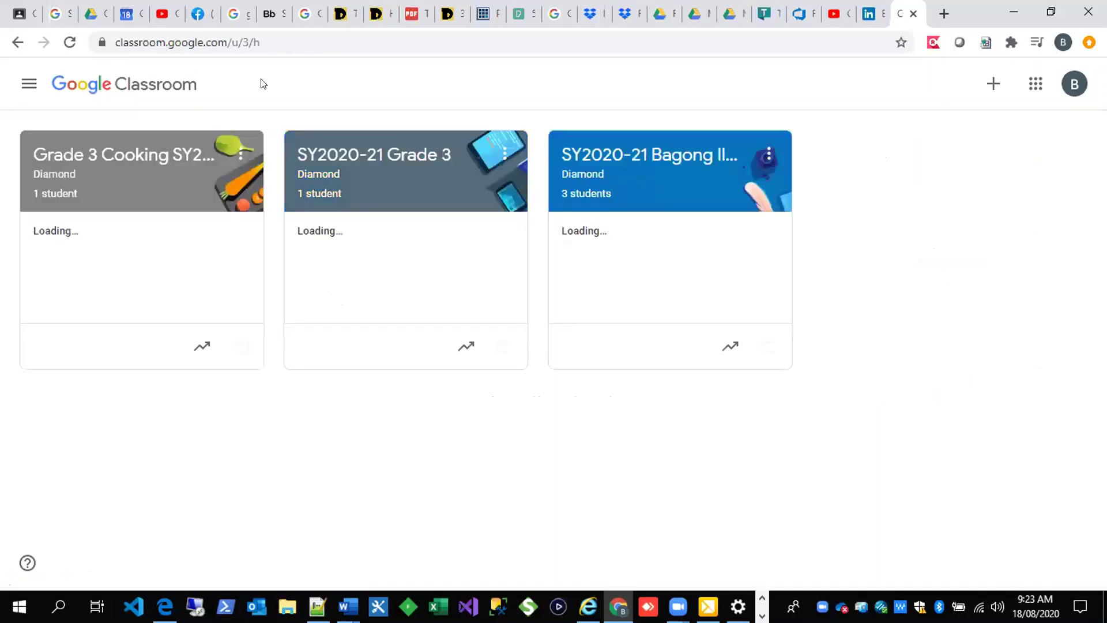
click(180, 46)
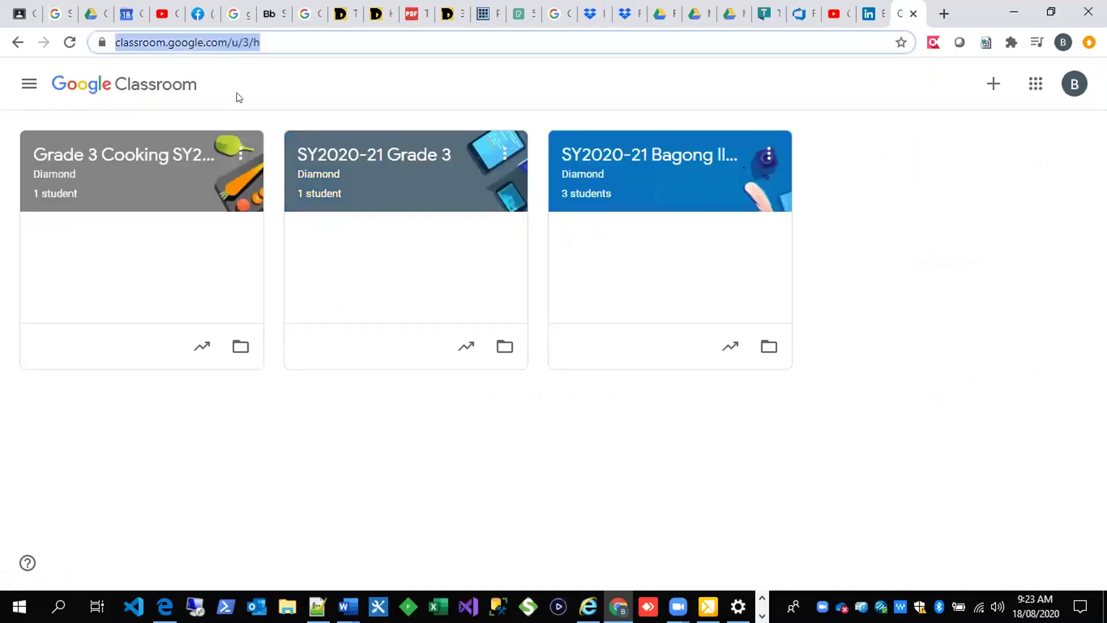
click(904, 168)
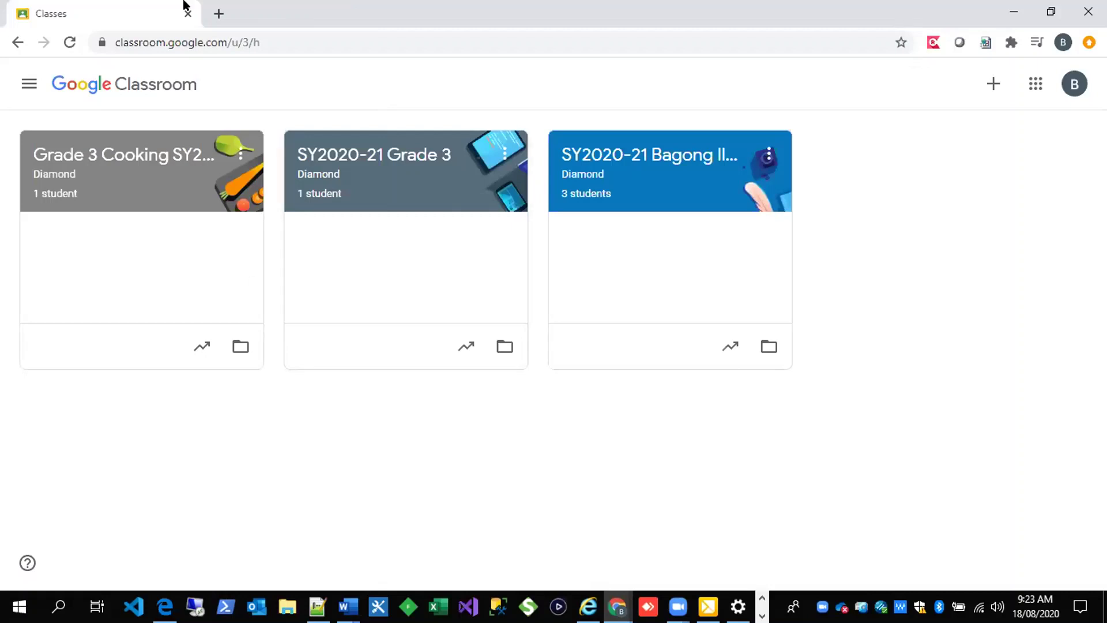
Highlight the full Google Classroom web address in the address bar to point it out.
key(ctrl+l)
key(End)
key(ctrl+shift+Left)
key(ctrl+shift+Left)
key(ctrl+shift+Left)
key(shift+Home)
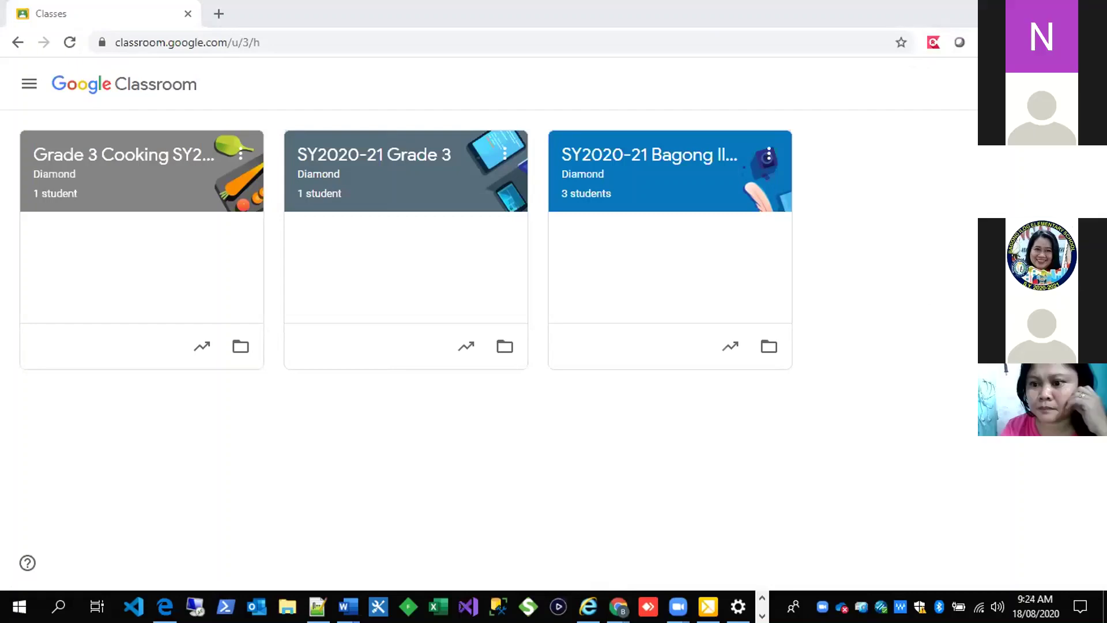
click(497, 100)
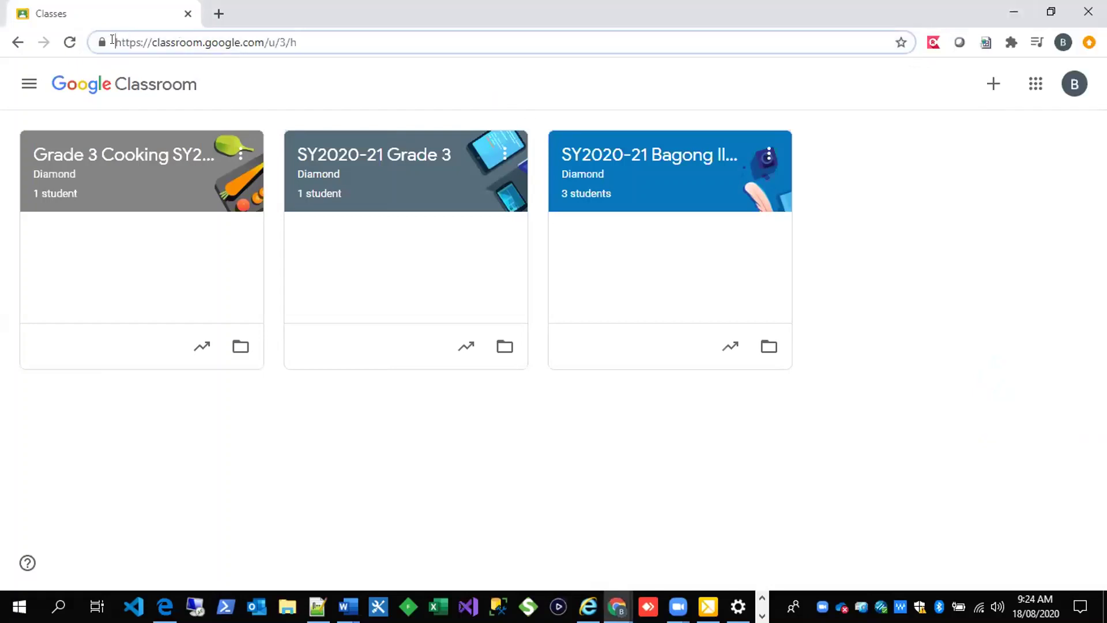
drag(114, 42, 11, 39)
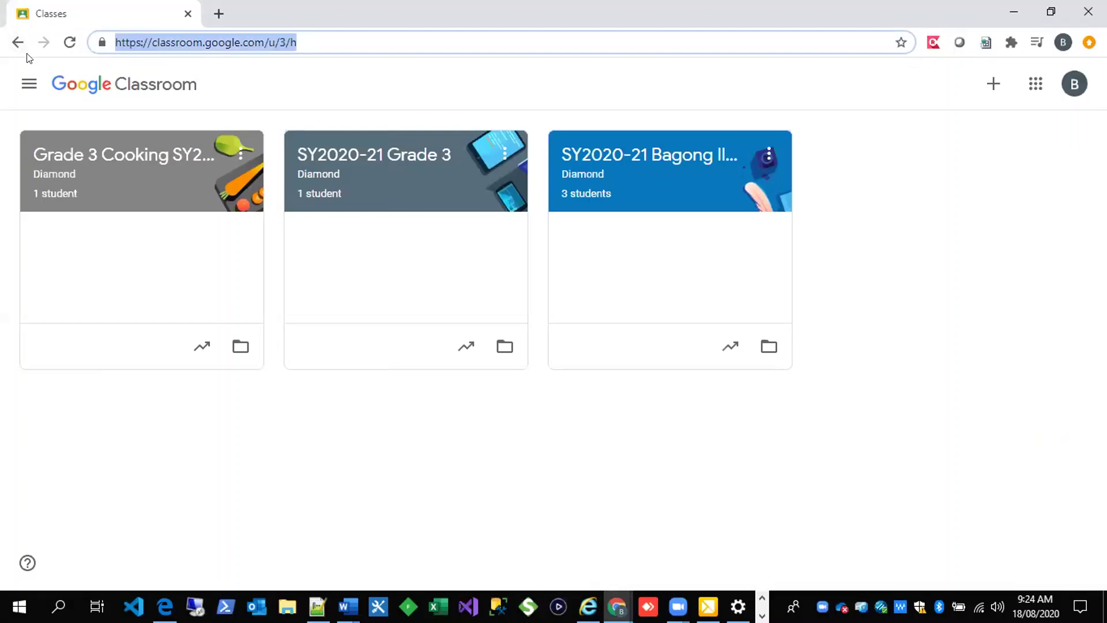
click(795, 460)
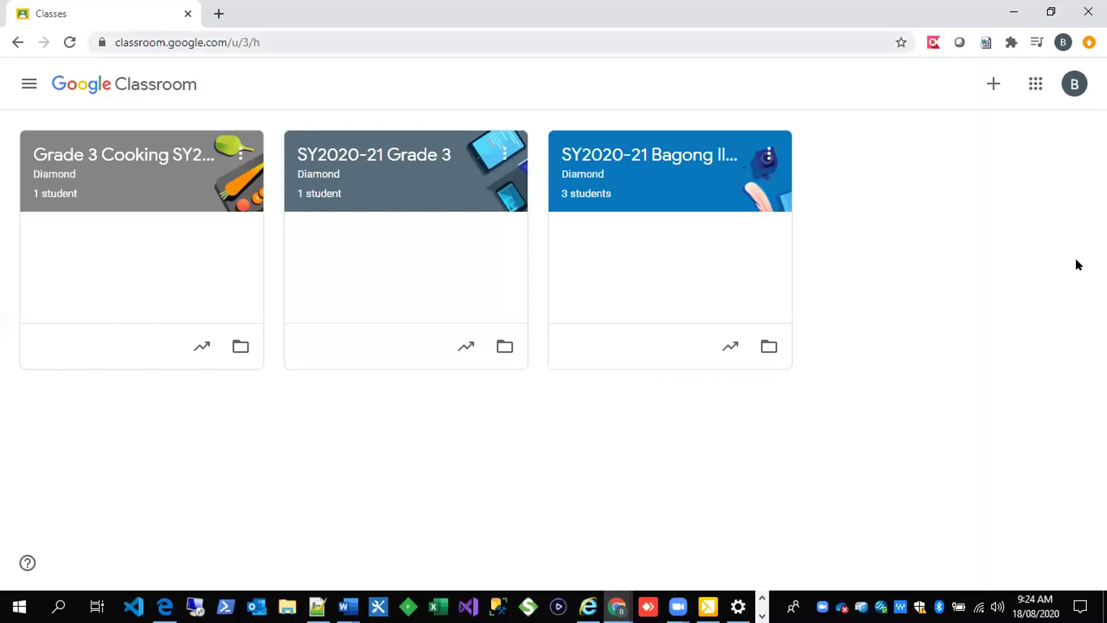
Replace the Classroom web address with the random text "hfdjsafdsa" and clear the address bar.
click(182, 44)
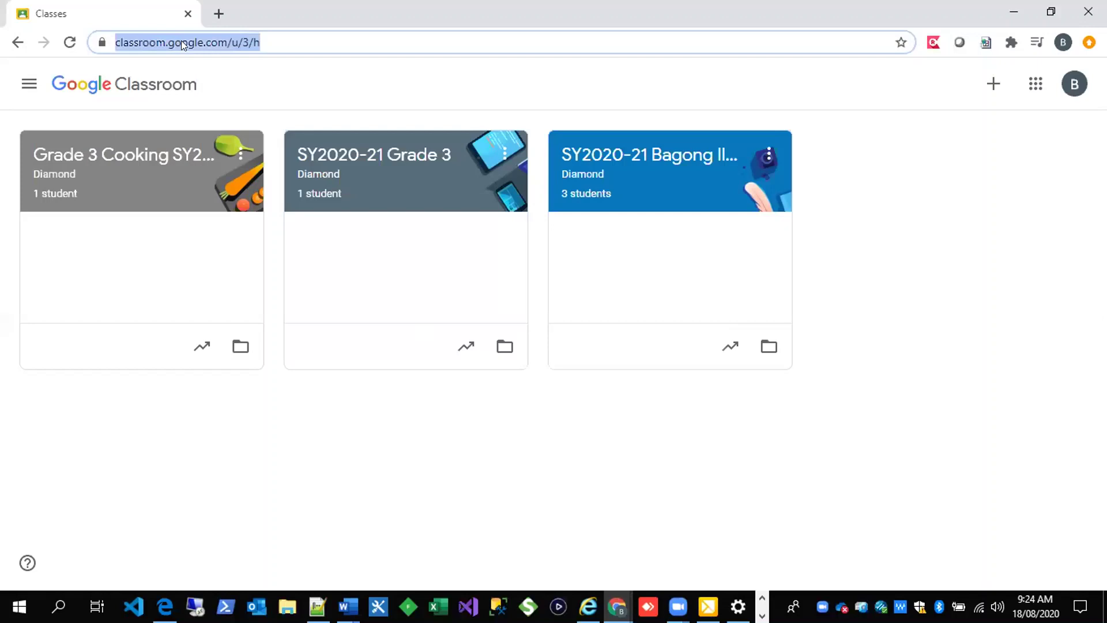
text(hfdjsafdsa)
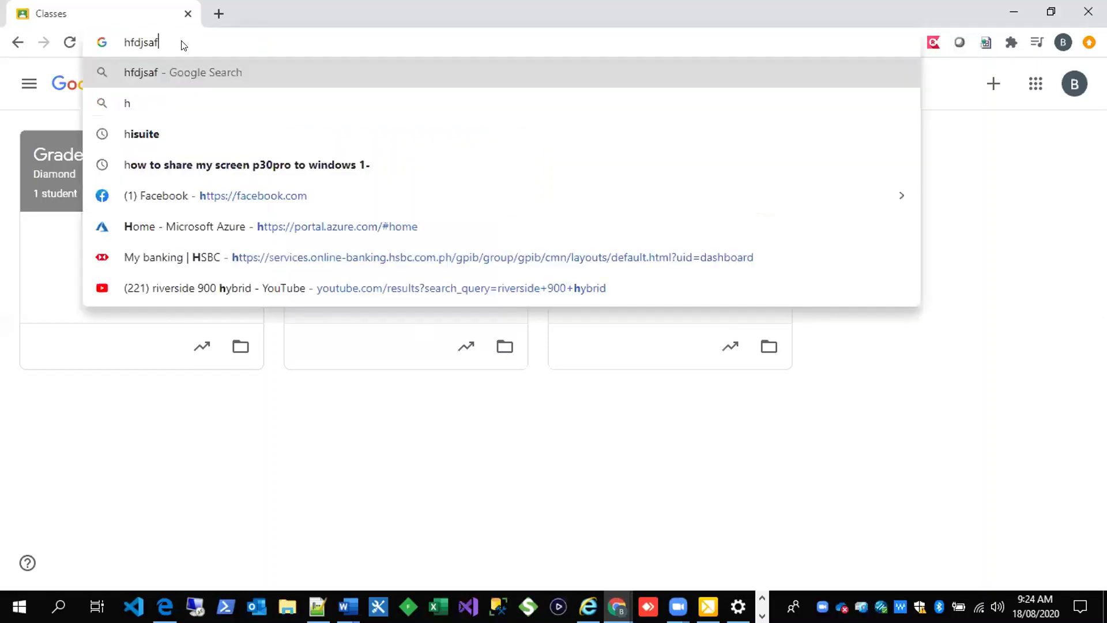
key(BackSpace)
key(BackSpace)
key(BackSpace)
key(BackSpace)
key(BackSpace)
key(BackSpace)
key(BackSpace)
key(BackSpace)
key(BackSpace)
key(BackSpace)
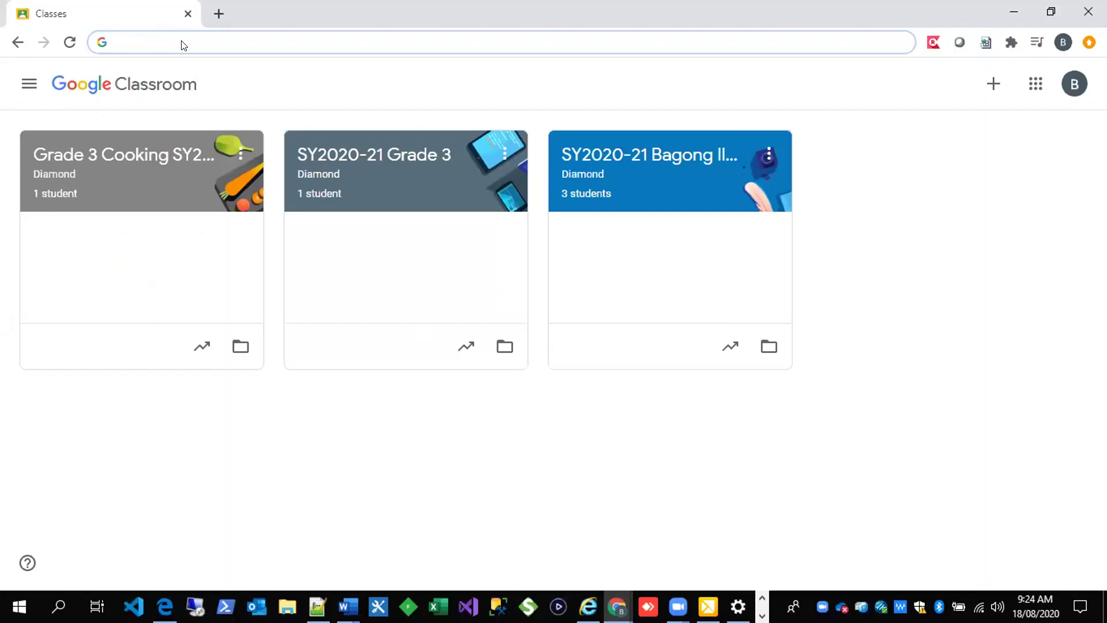
Enter "face" in the empty address bar and erase it without loading a page.
text(face)
key(BackSpace)
key(BackSpace)
key(BackSpace)
key(BackSpace)
key(BackSpace)
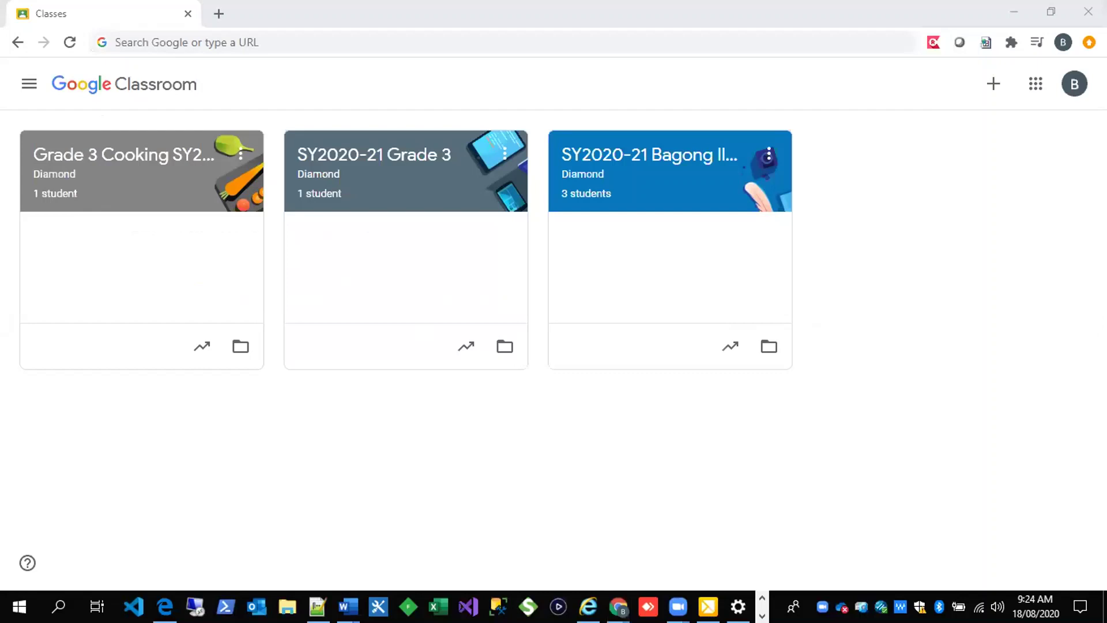
click(131, 44)
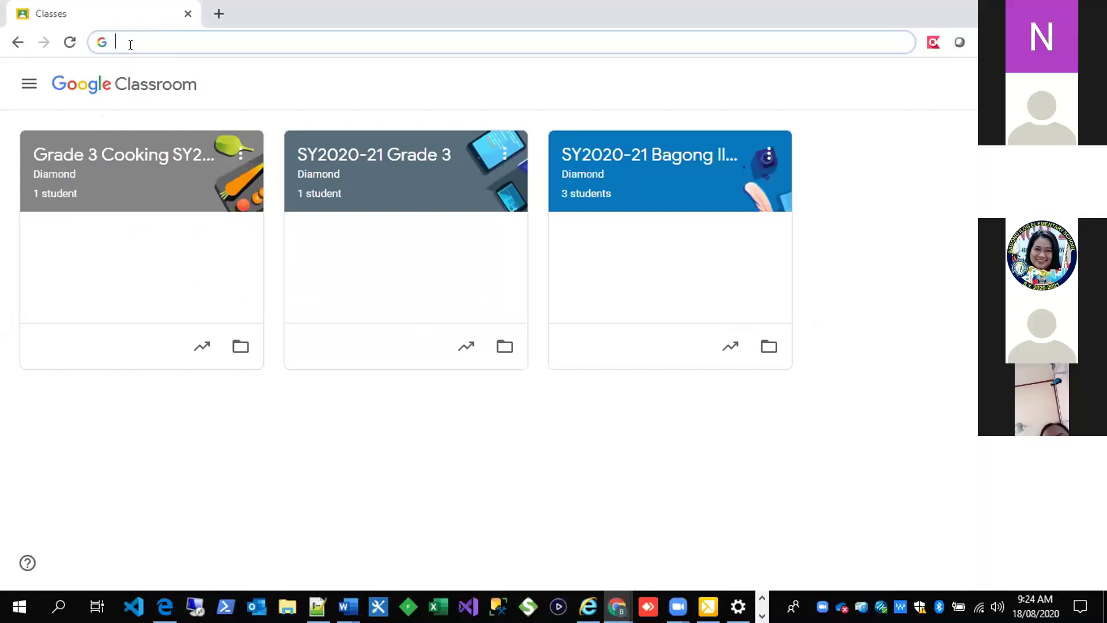
click(633, 202)
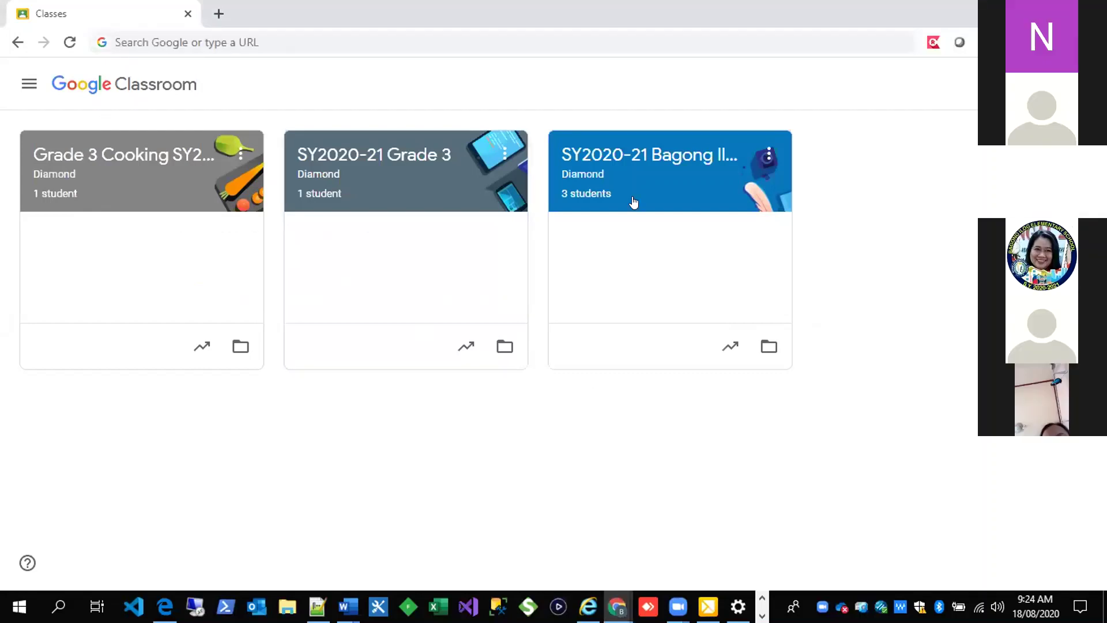
key(ctrl+l)
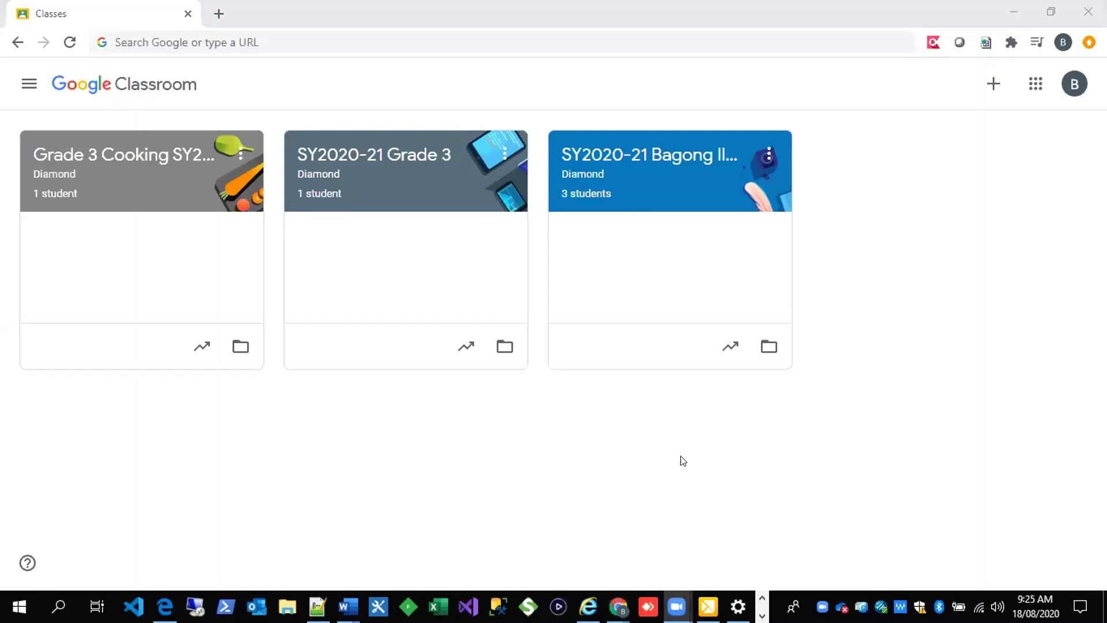
Return to the Classroom browser window and reload Google Classroom from the Google apps.
key(alt+Tab)
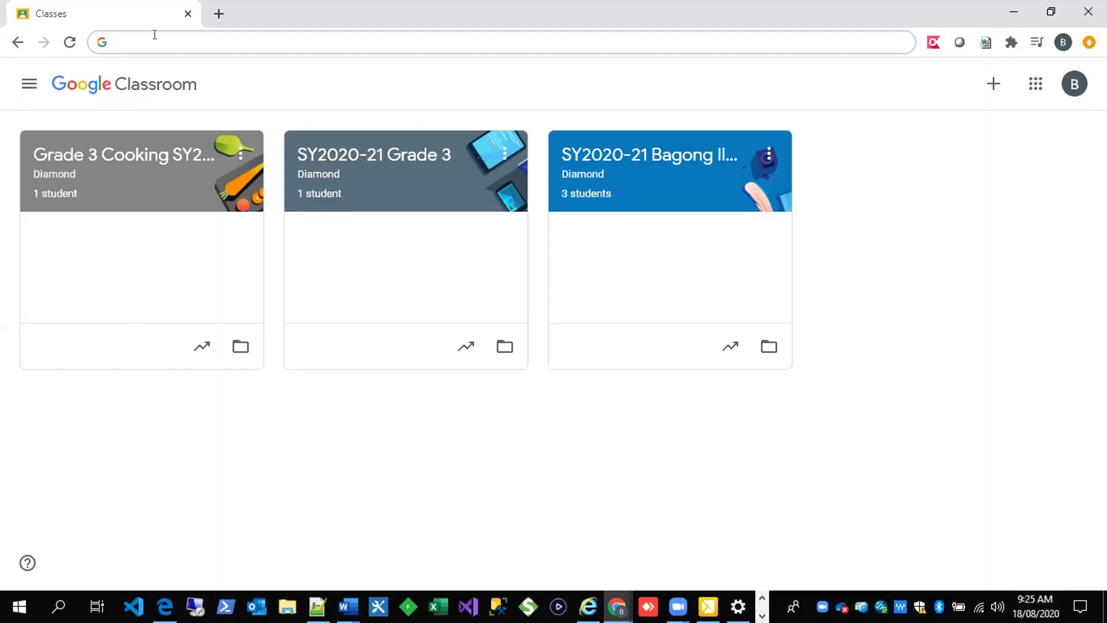
click(332, 466)
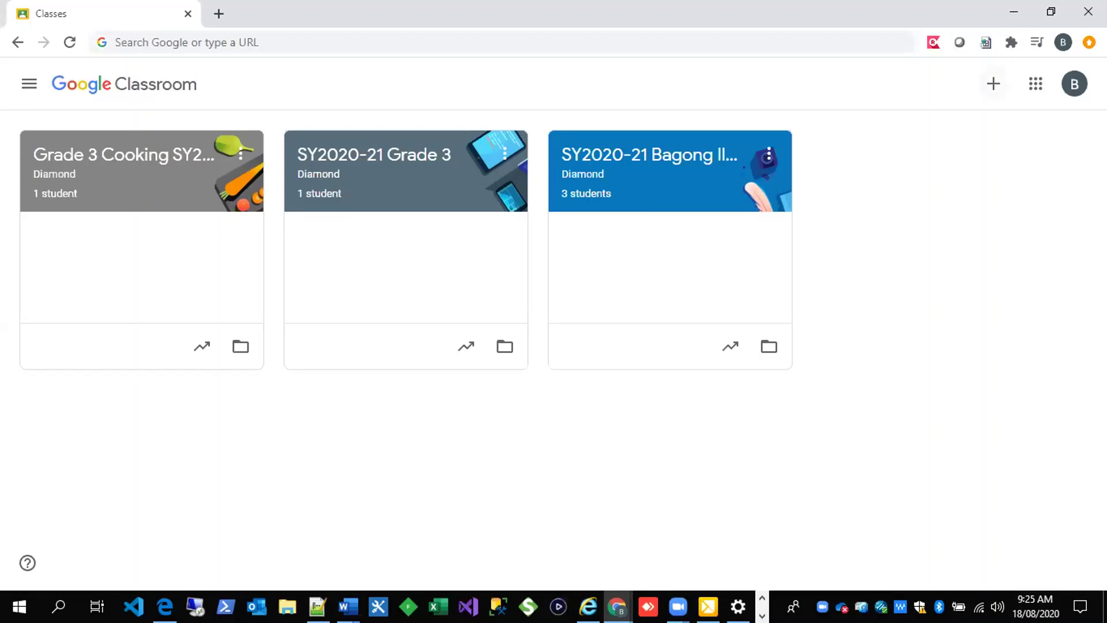
click(1036, 85)
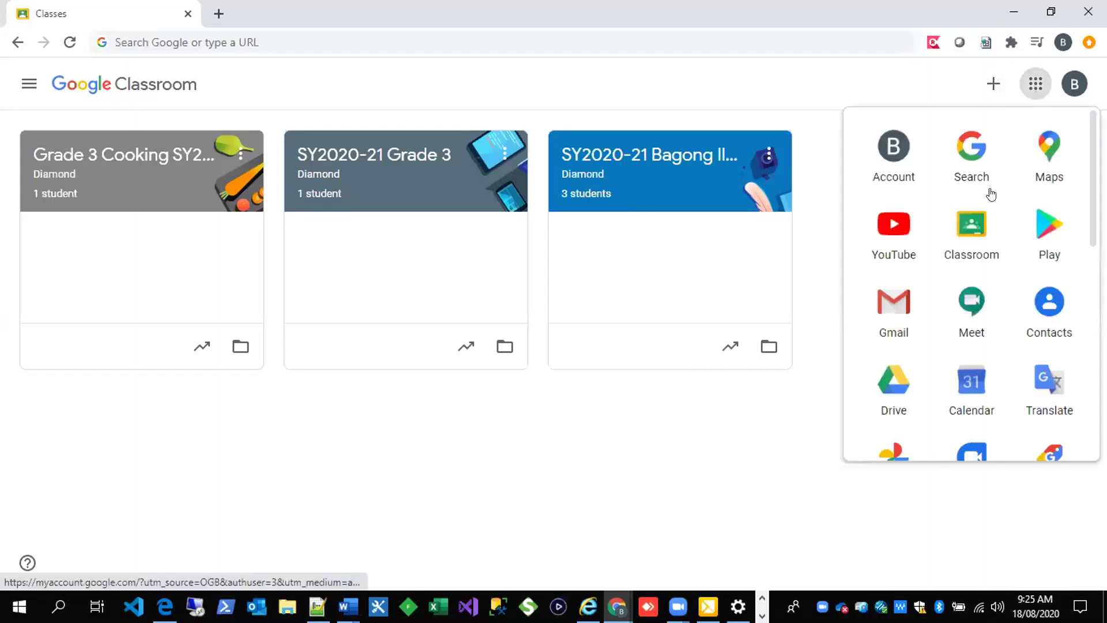
click(976, 239)
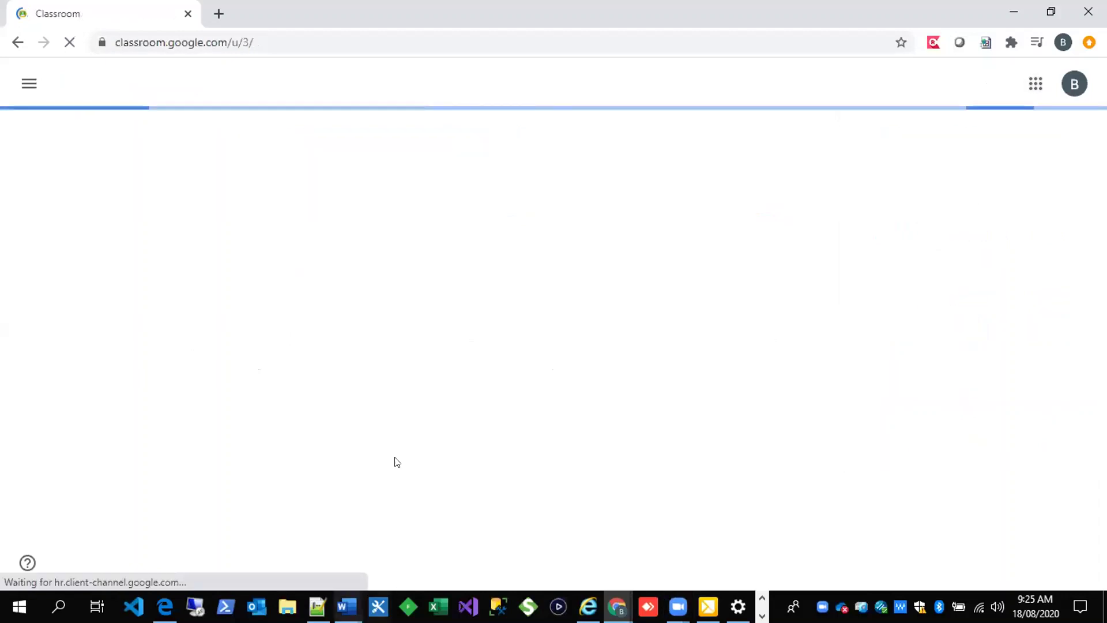
click(347, 606)
click(629, 527)
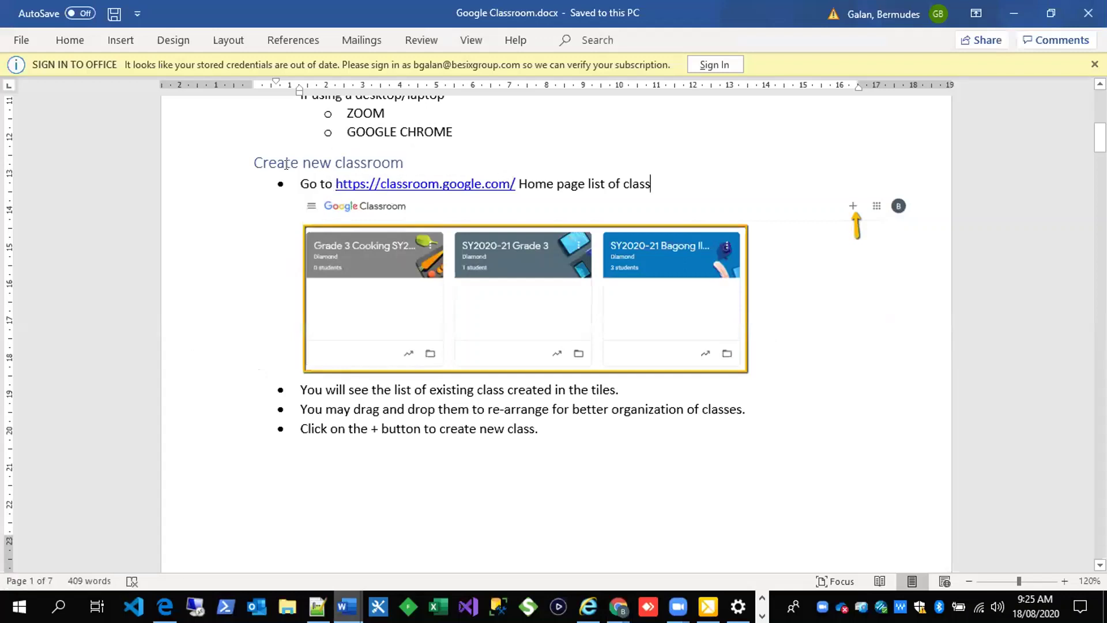
drag(332, 183, 515, 175)
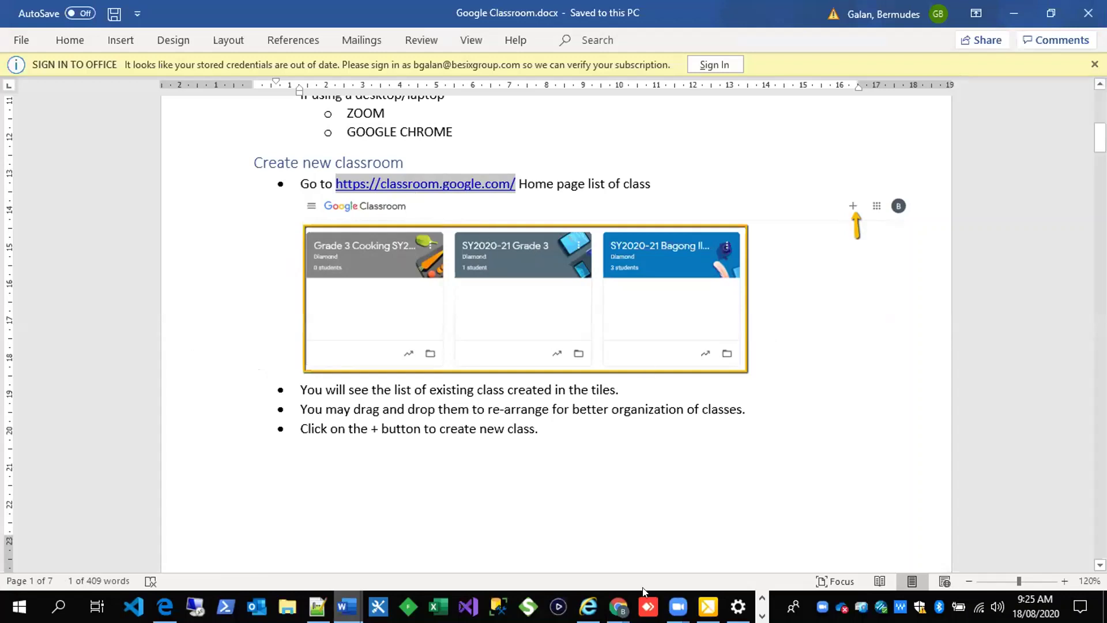
Switch back to the Classes window in Chrome and bookmark the page as "google classroom" in the Bookmarks bar folder.
mouse_move(738, 606)
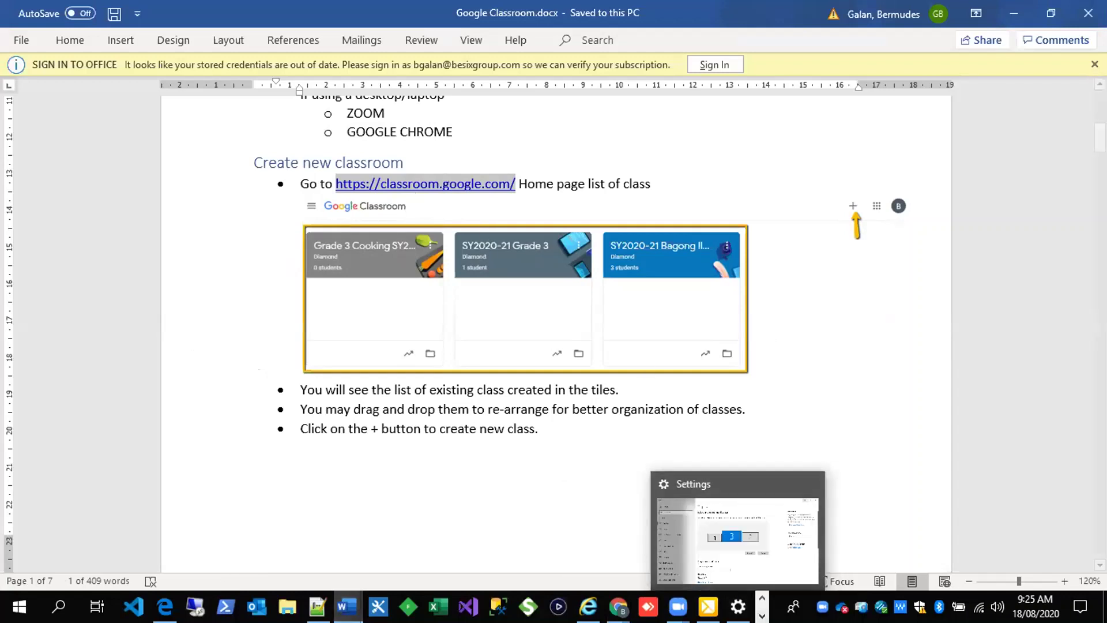
mouse_move(618, 605)
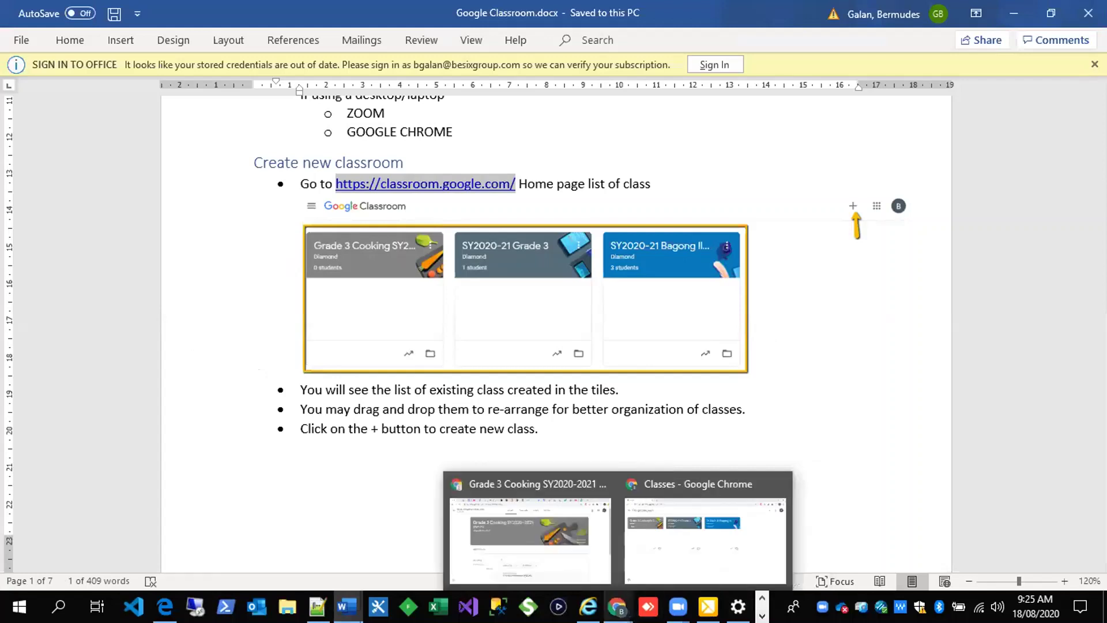
click(678, 548)
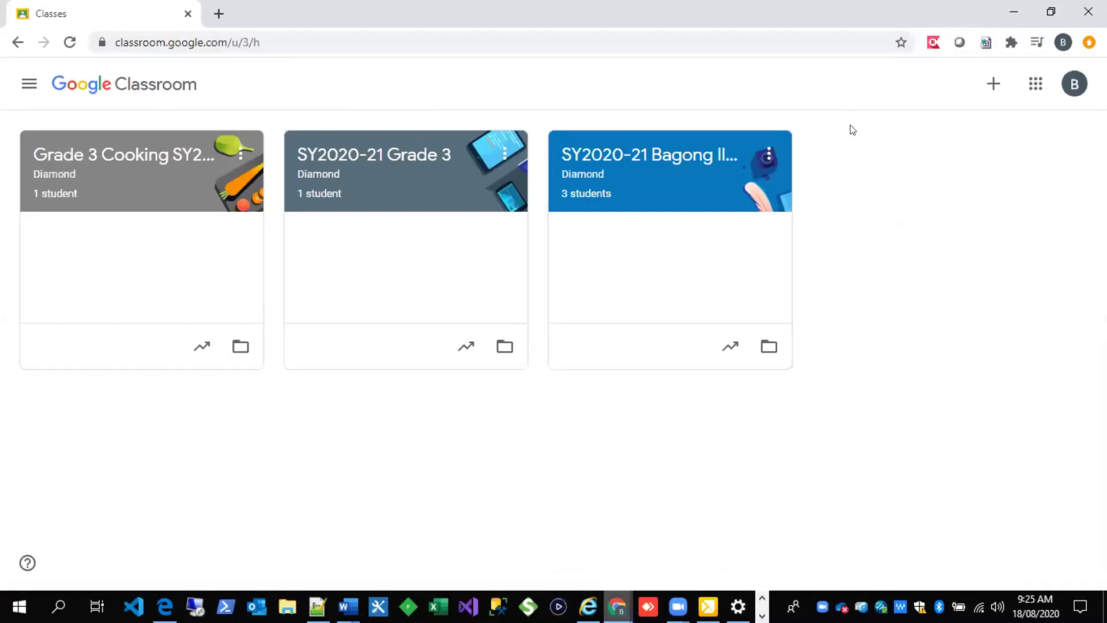
key(ctrl+d)
key(ctrl+d)
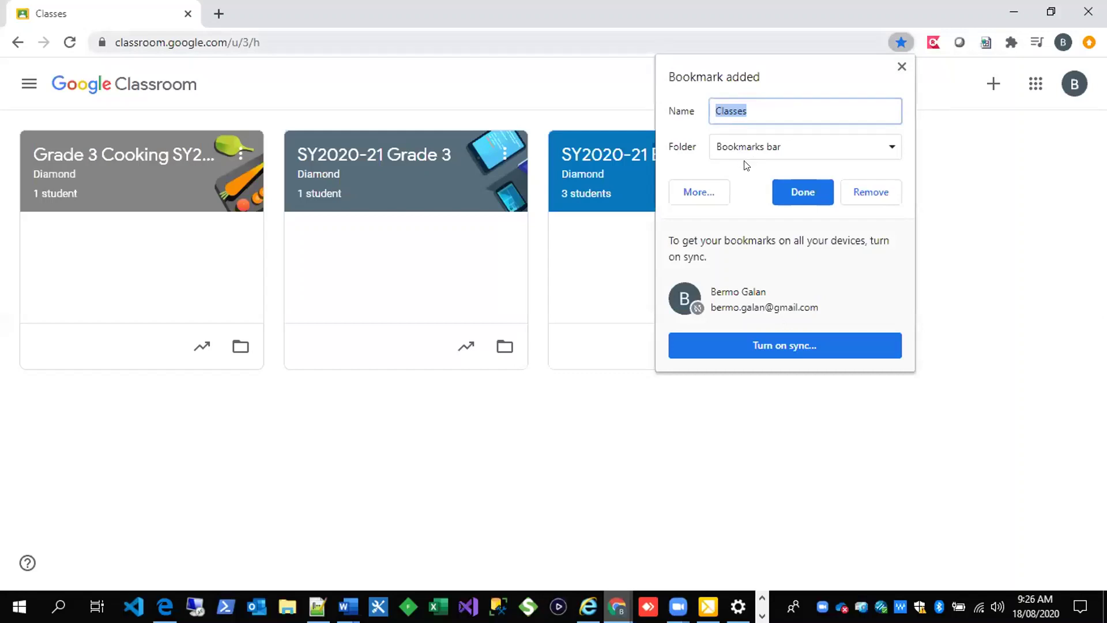
text(google classroom)
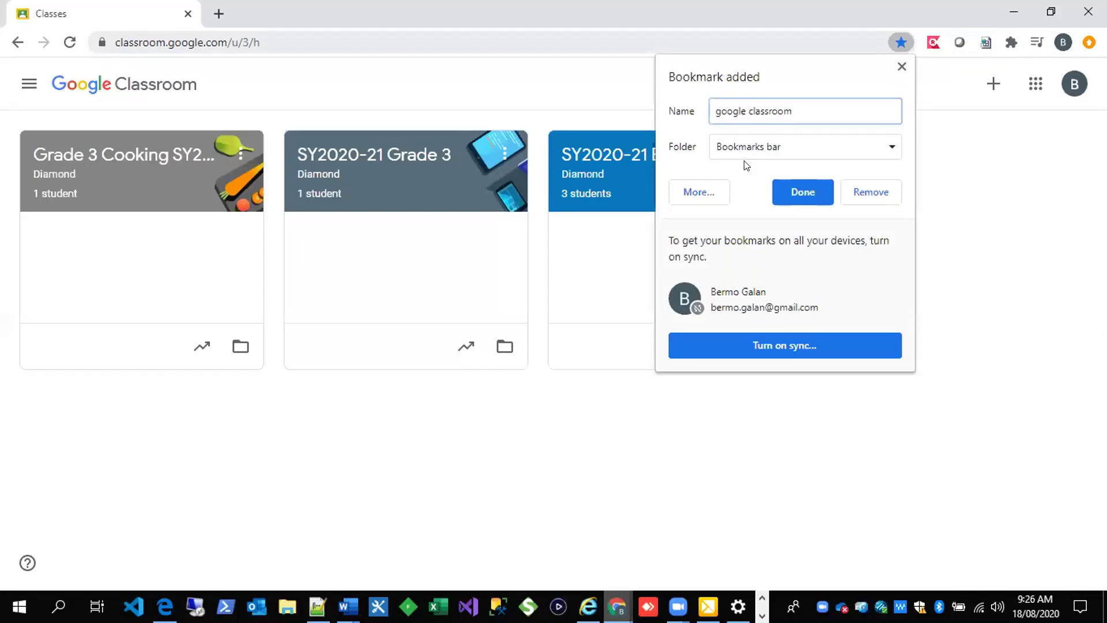
click(759, 148)
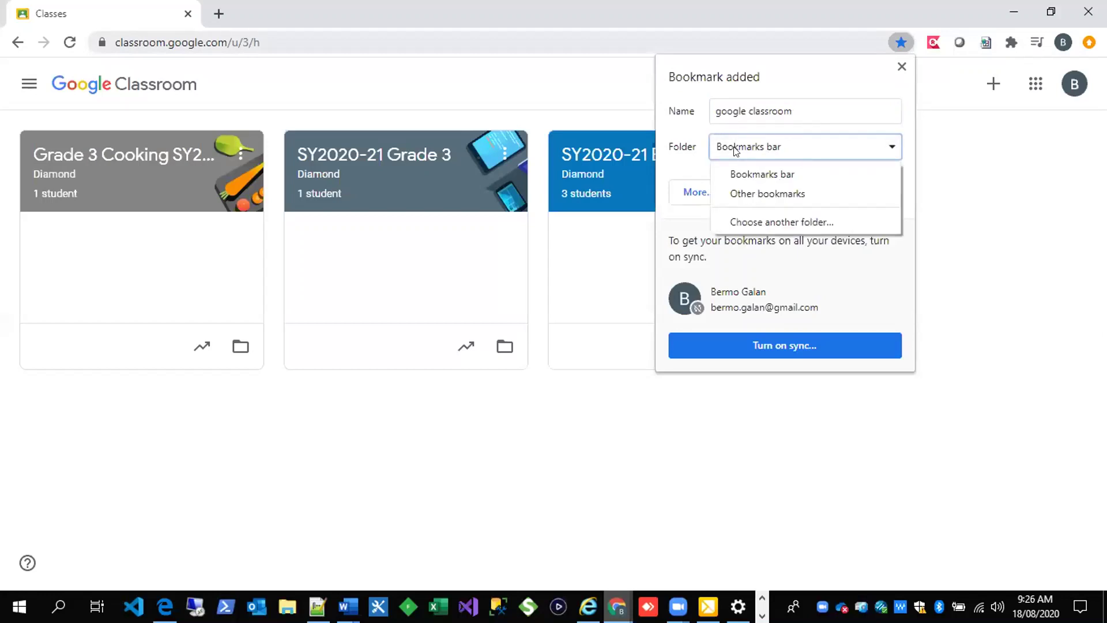
click(683, 149)
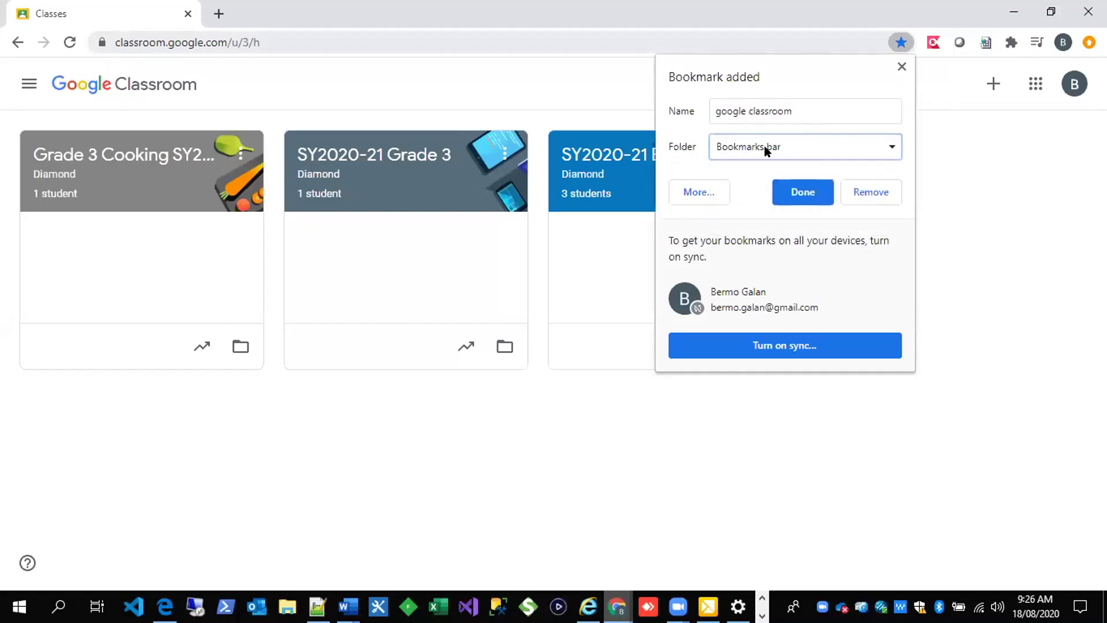
click(799, 189)
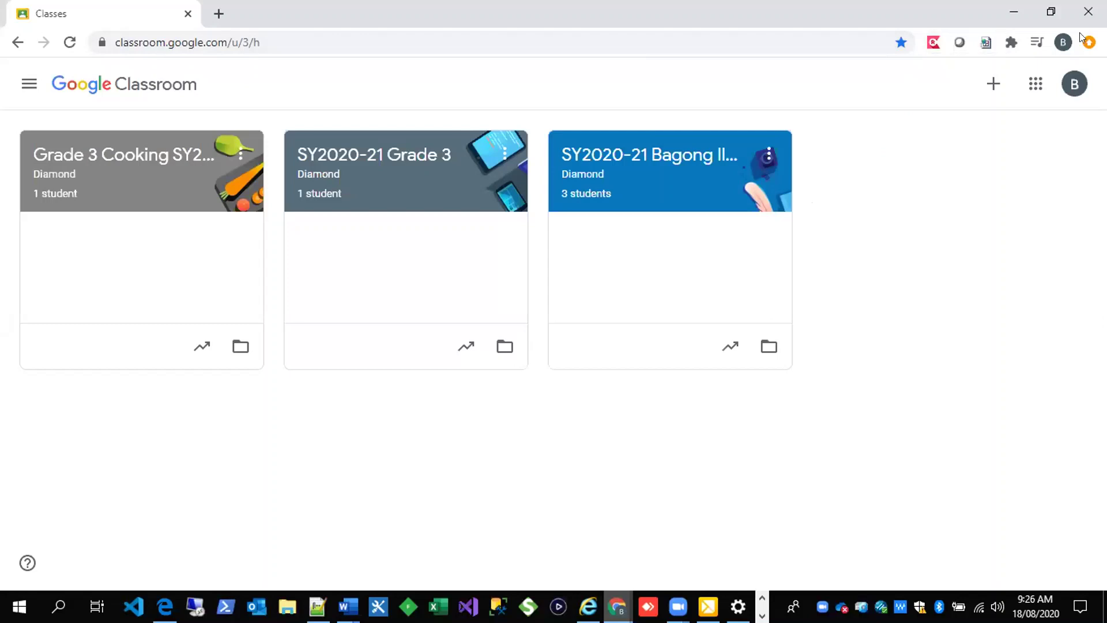
Show where the saved "google classroom" bookmark is found in the browser's bookmarks list, without opening it.
key(alt+f)
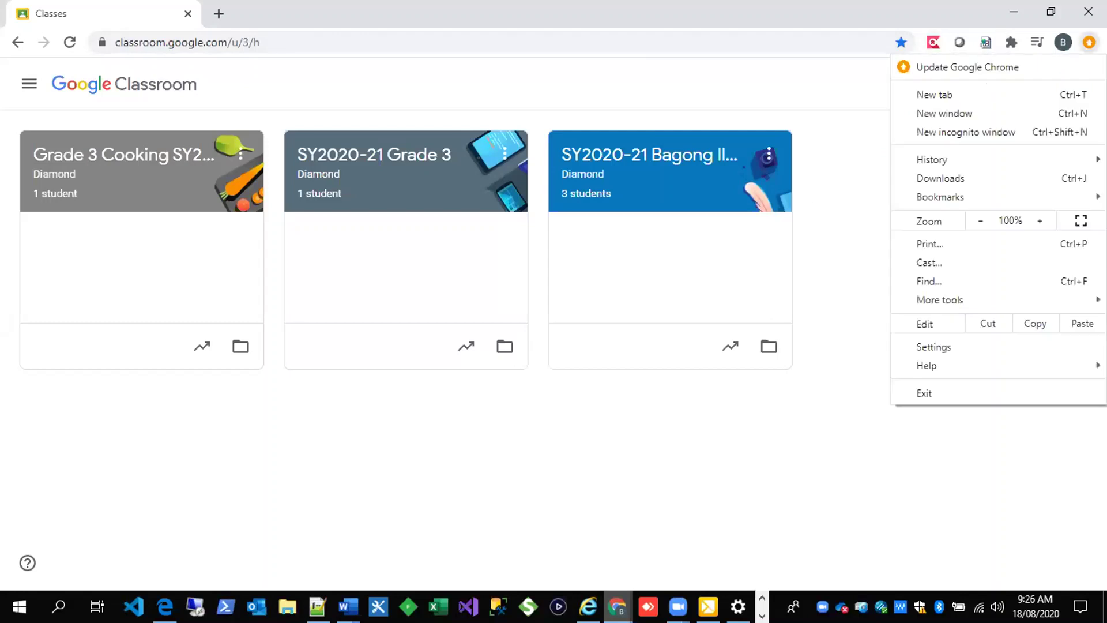
click(875, 410)
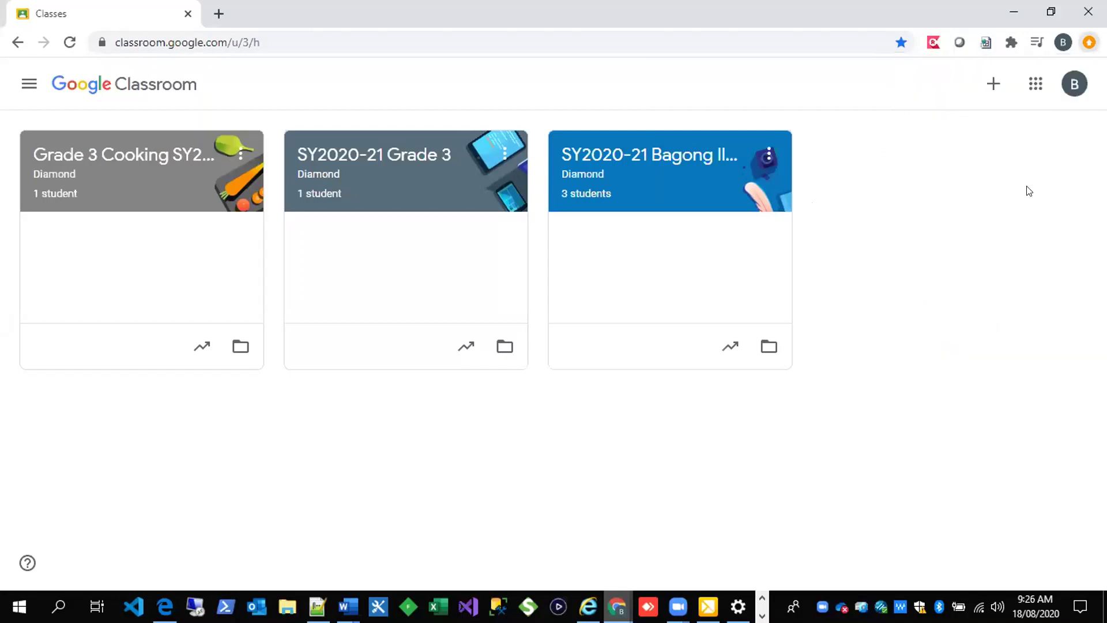
key(alt+f)
mouse_move(961, 196)
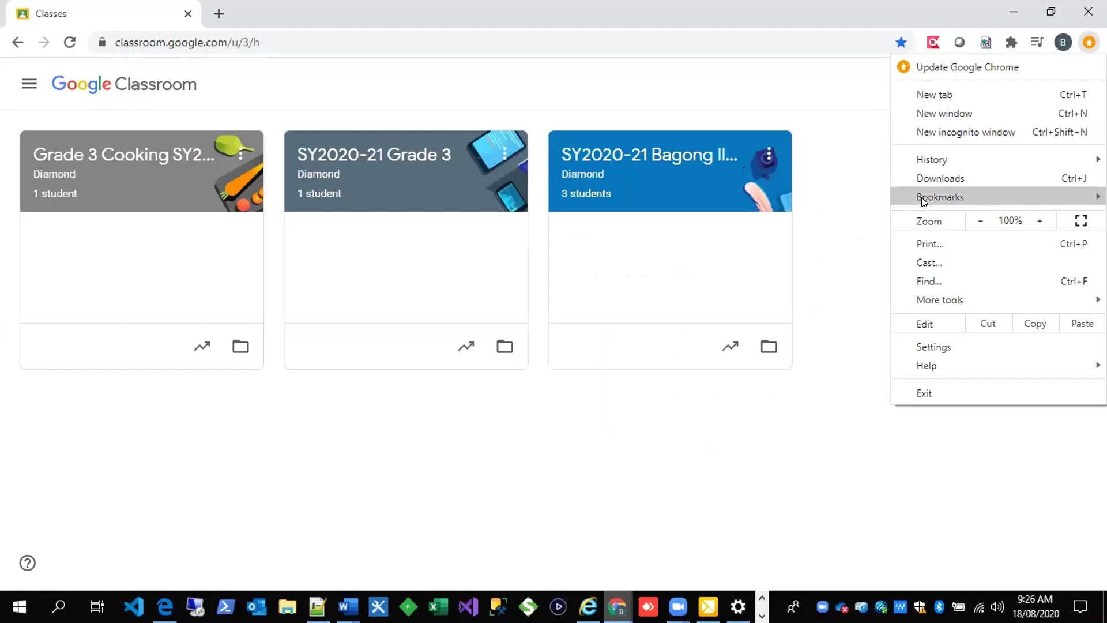
click(1079, 48)
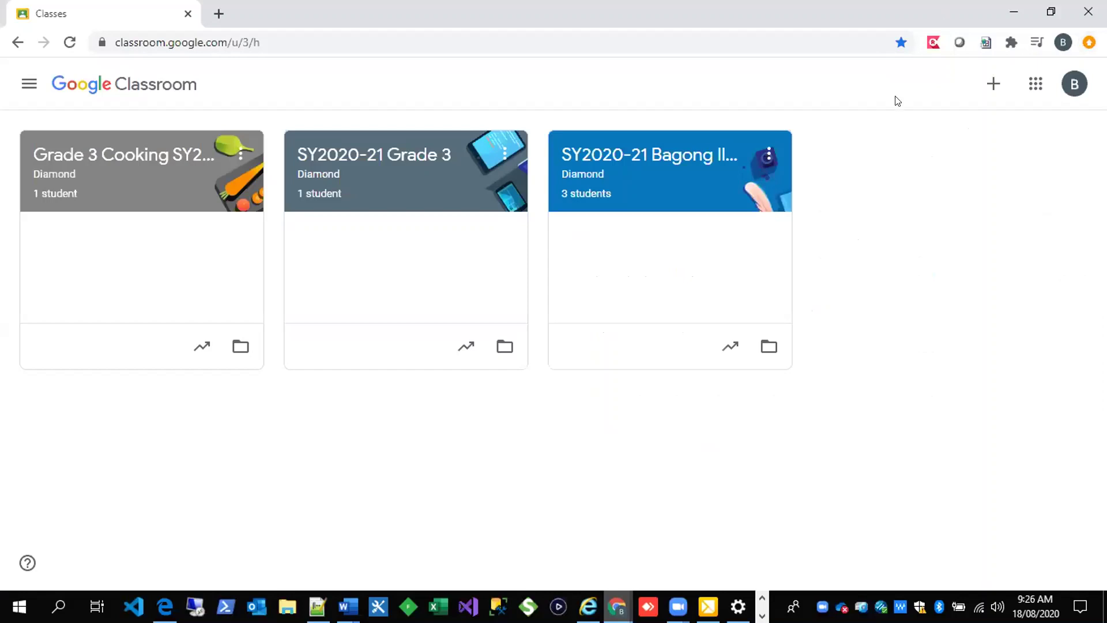
click(1089, 42)
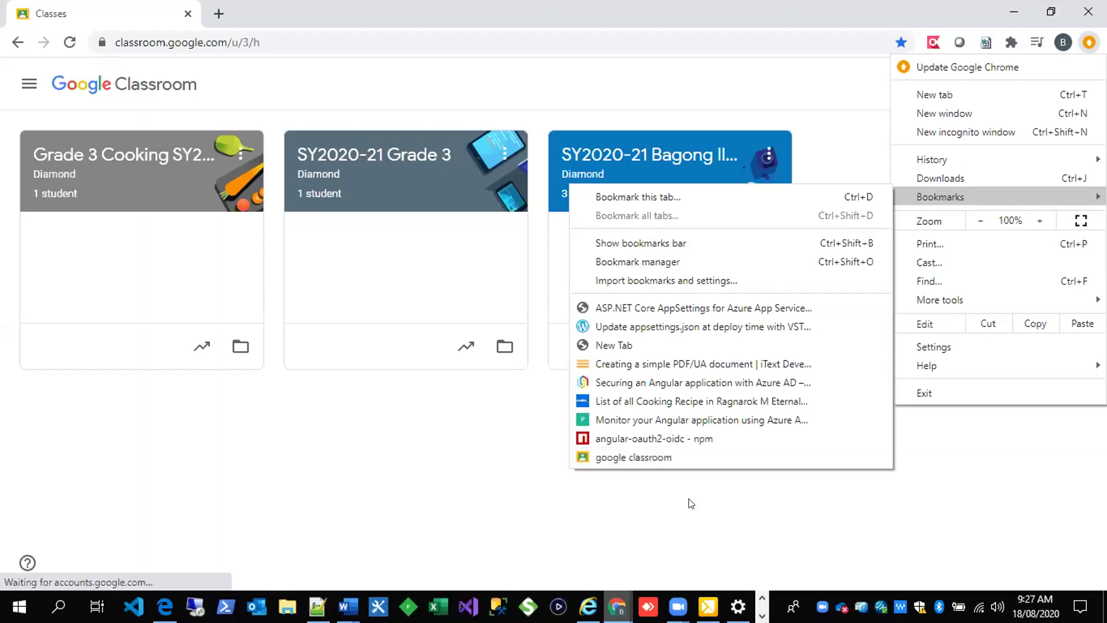
click(834, 503)
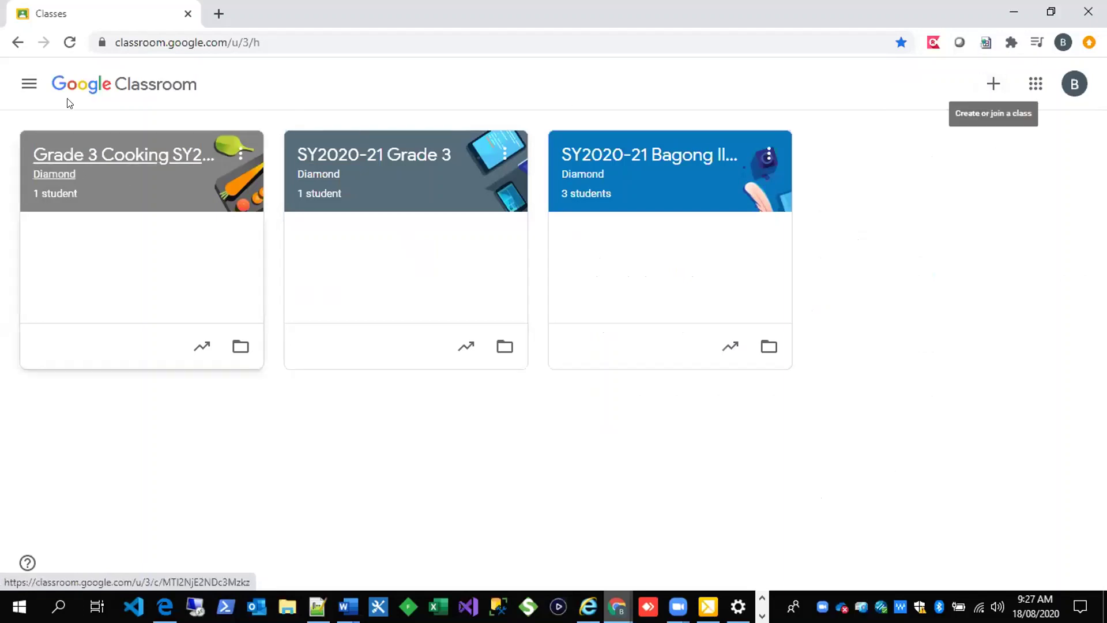
Look over the Classroom home page's main menu, its create or join class options and the Google apps list.
click(30, 87)
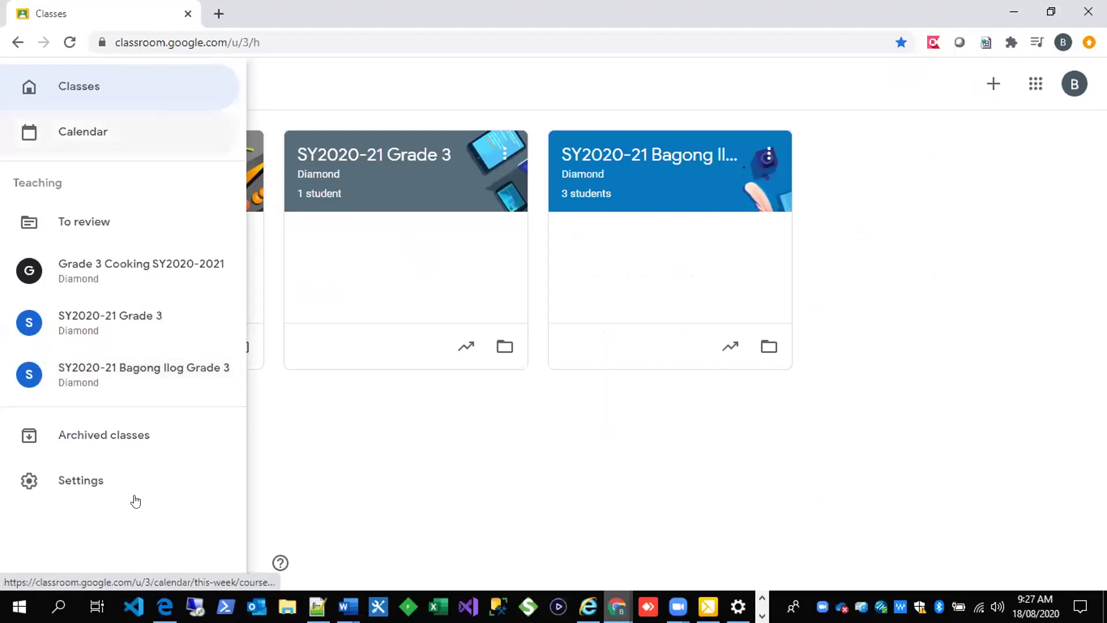
click(418, 440)
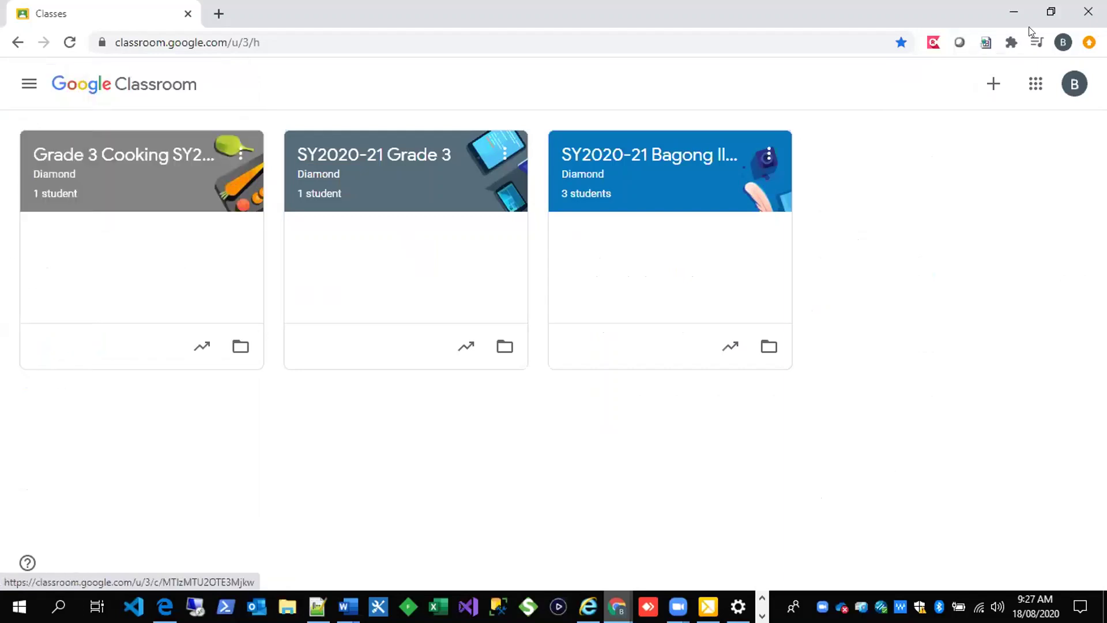
click(991, 89)
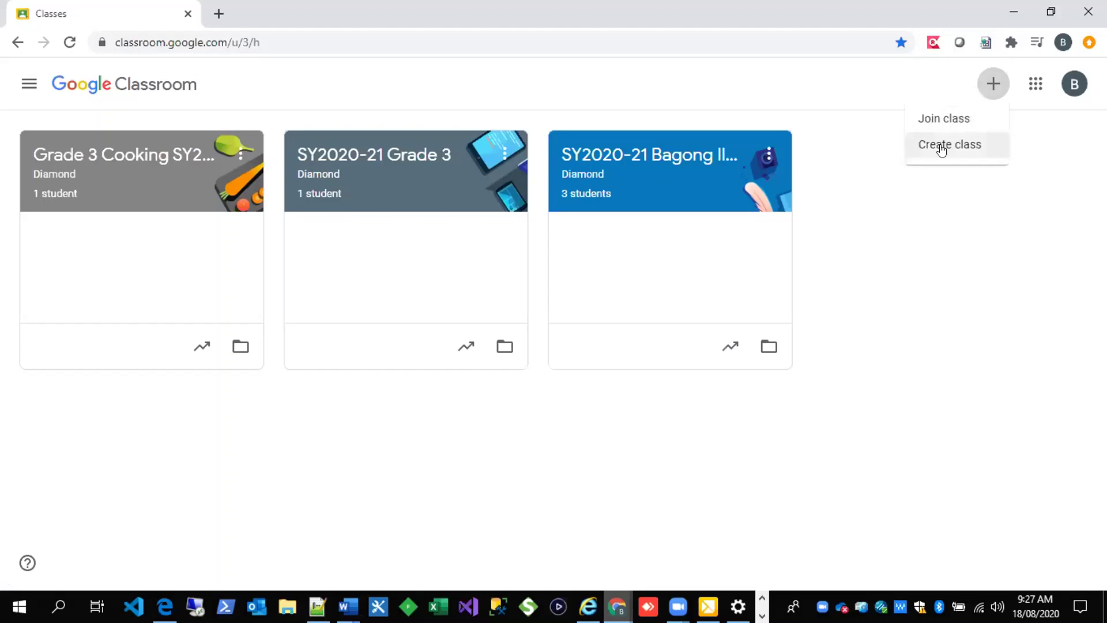
click(1055, 151)
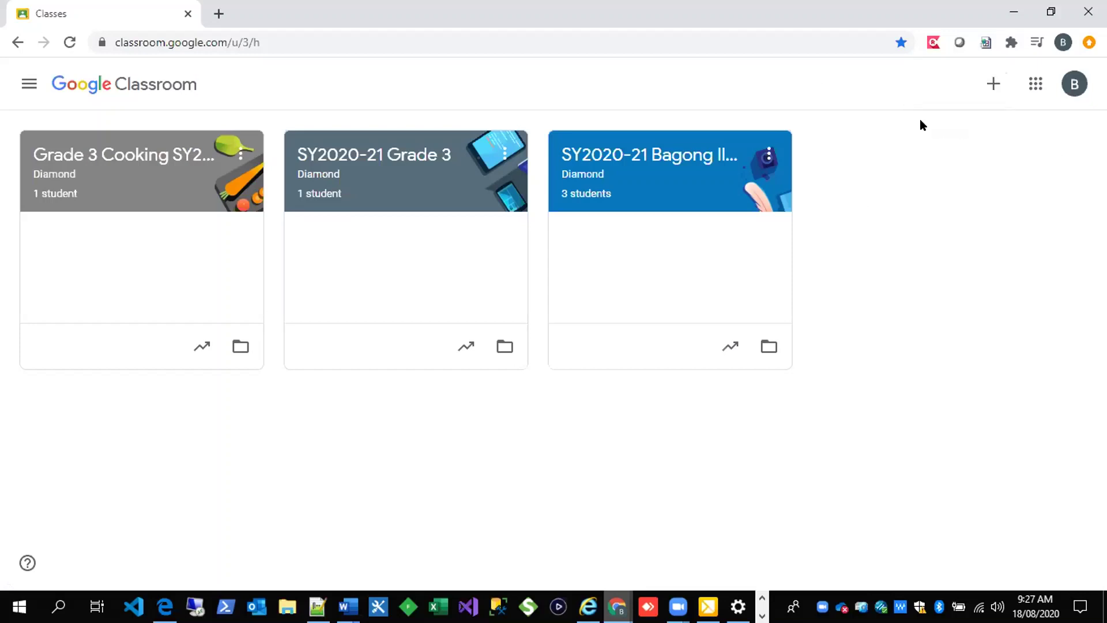
click(1035, 85)
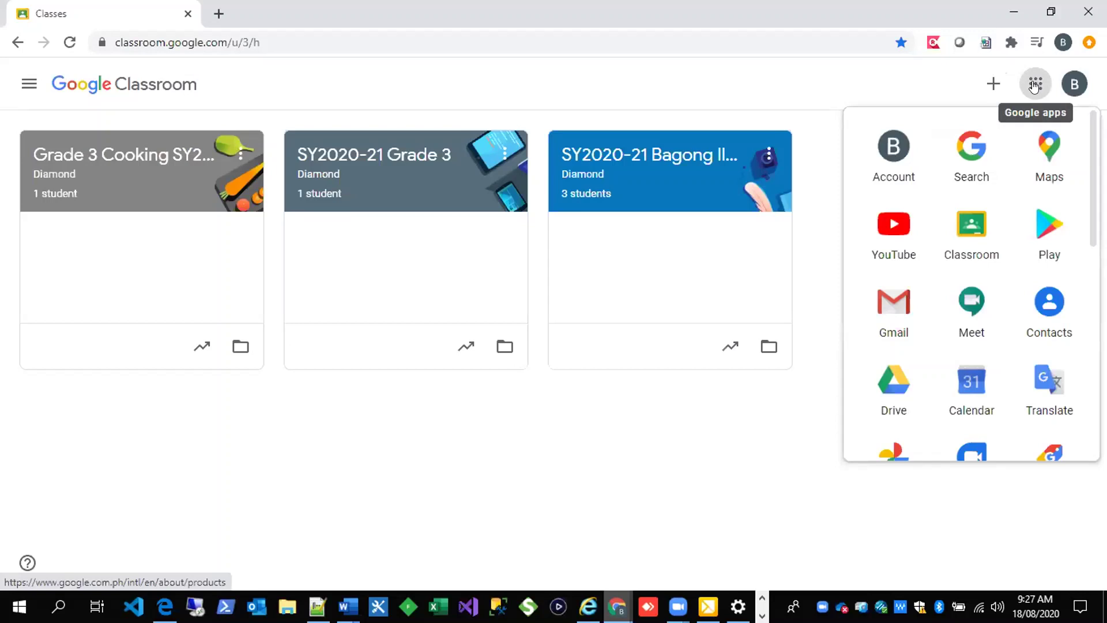
click(1035, 84)
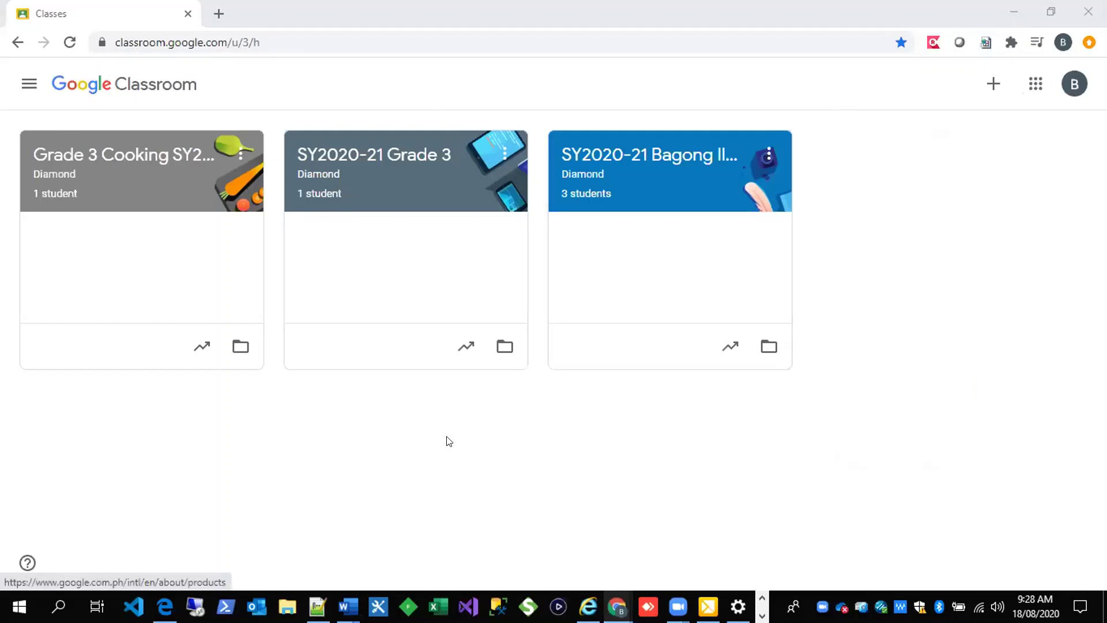
Switch to Google Classroom.docx in Word and highlight the bullet about dragging and dropping classes to re-arrange them.
mouse_move(347, 607)
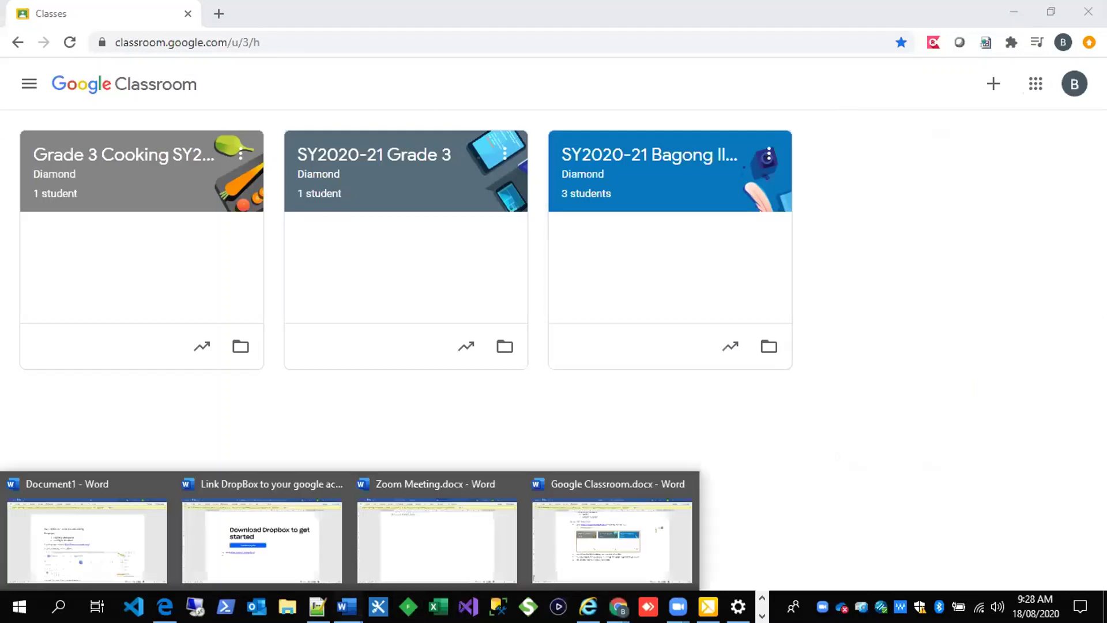
click(590, 542)
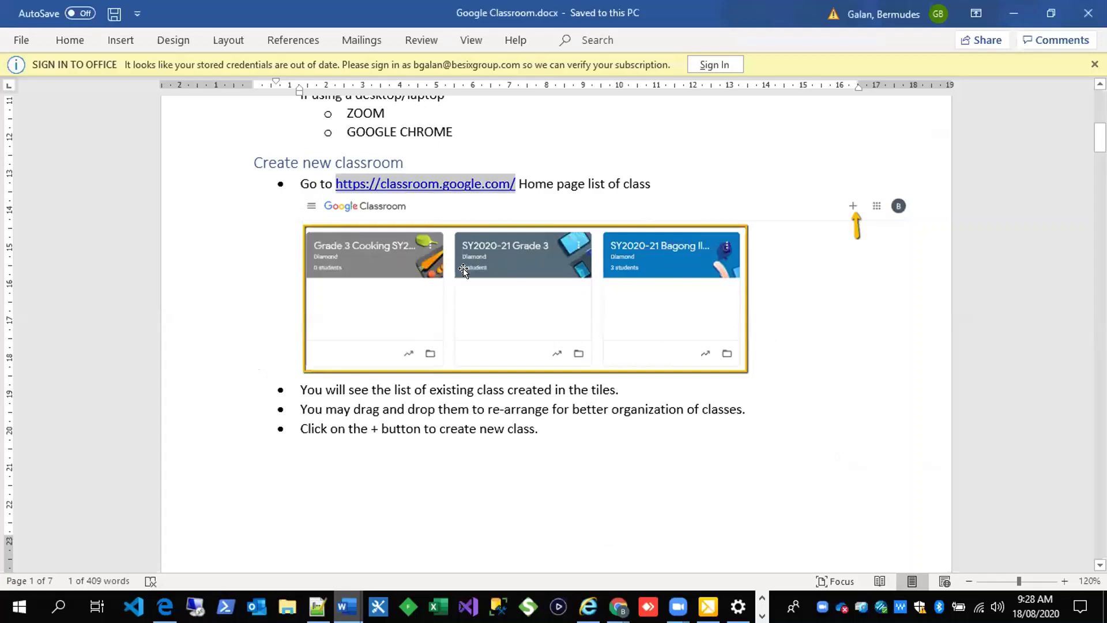
scroll(660, 433, down, 1)
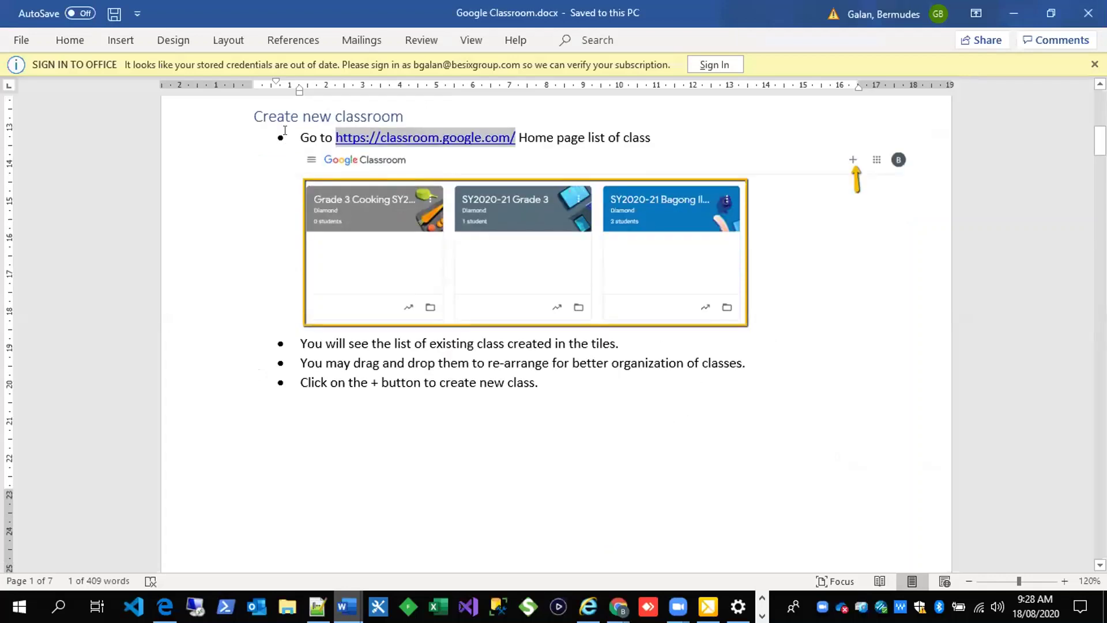
click(670, 130)
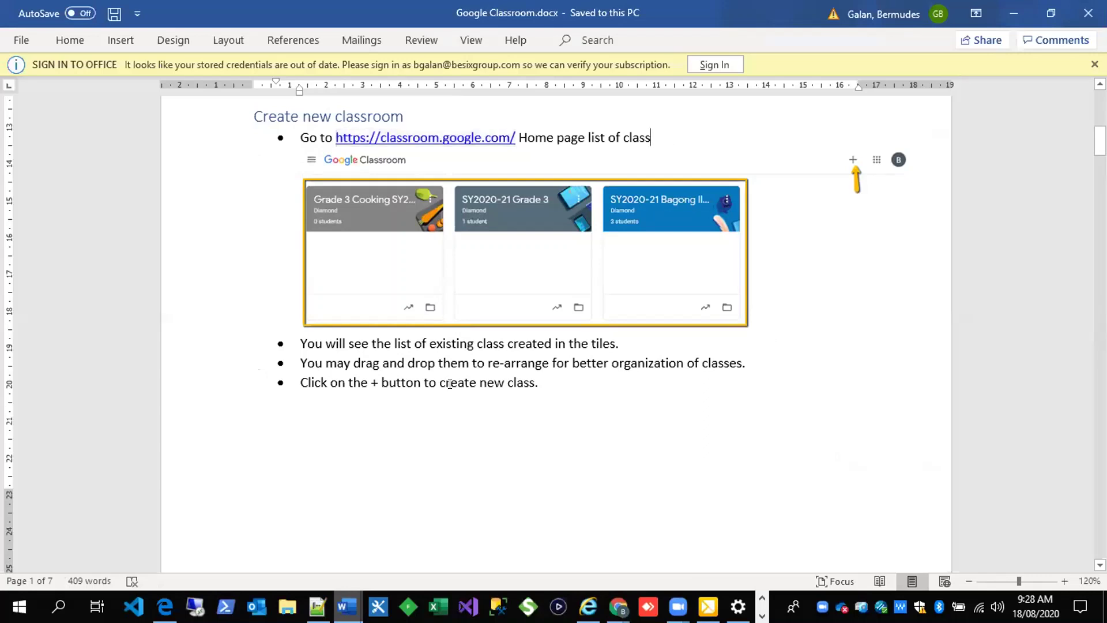
drag(311, 362, 742, 363)
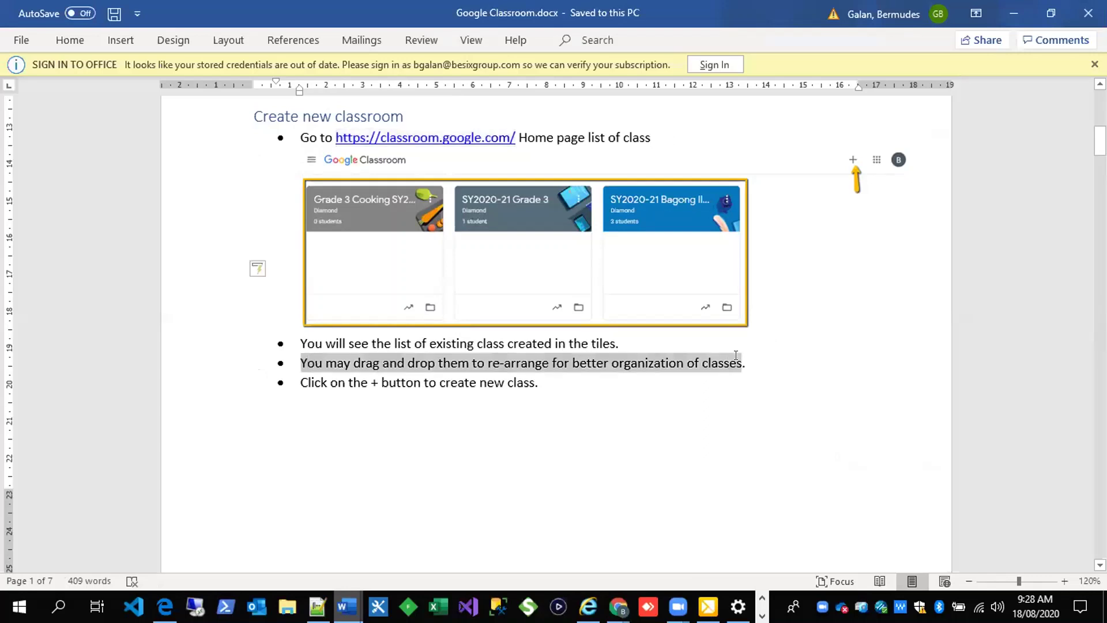
In the Chrome Classes window, reorder the class tiles to SY2020-21 Bagong Ilog Grade 3, SY2020-21 Grade 3, Grade 3 Cooking.
mouse_move(317, 605)
mouse_move(617, 605)
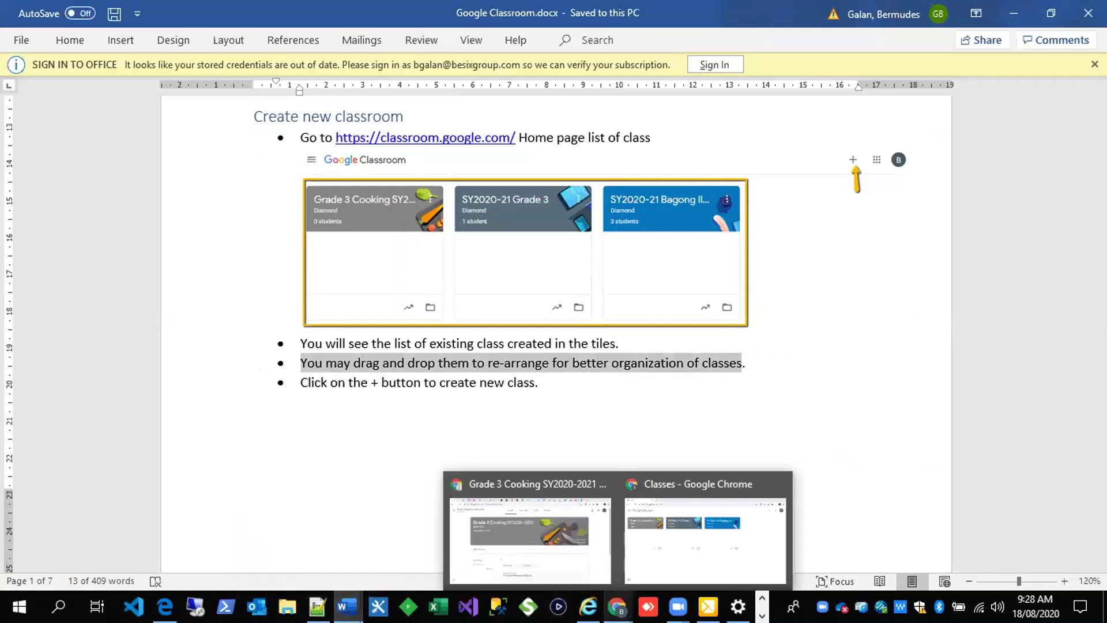
click(674, 563)
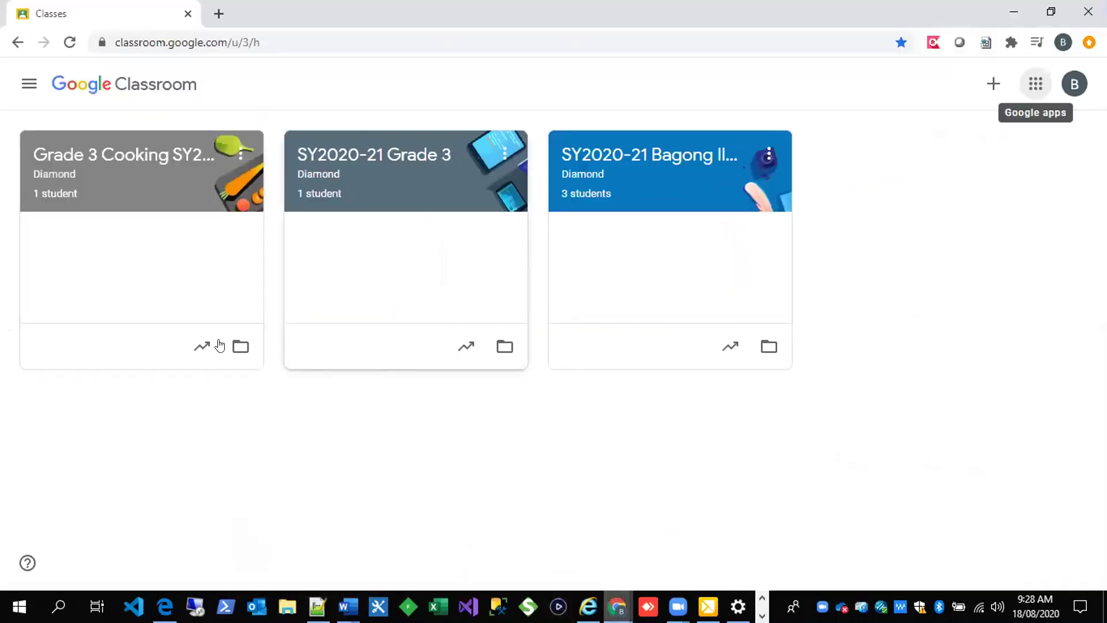
drag(606, 139, 96, 167)
drag(360, 152, 733, 190)
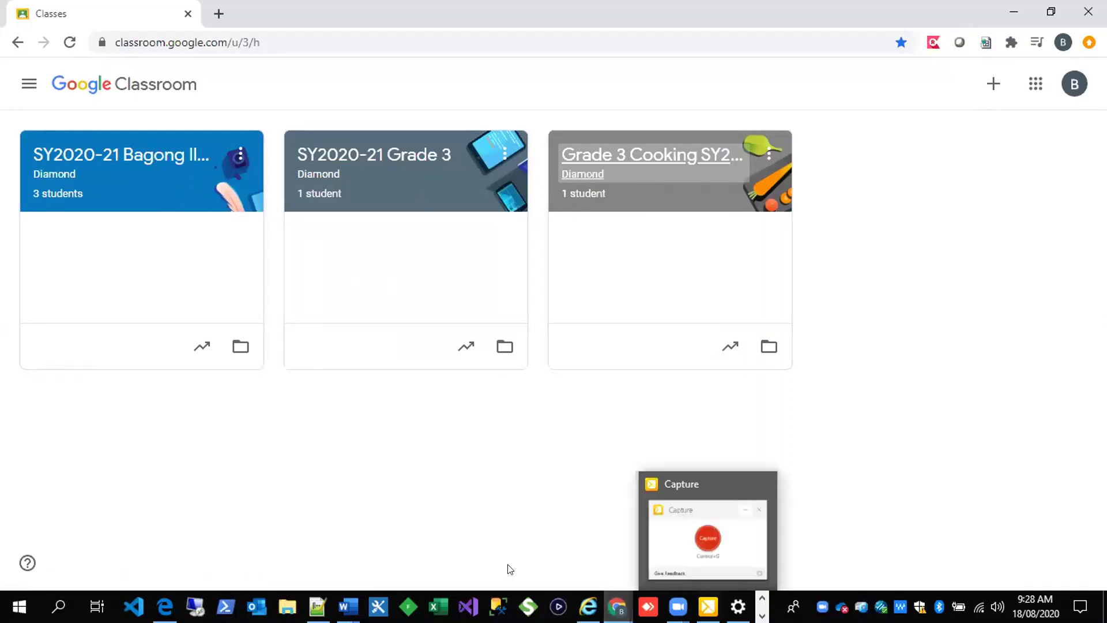
Switch to Google Classroom.docx in Word and highlight the bullet about the + button for creating a new class.
mouse_move(348, 607)
click(598, 540)
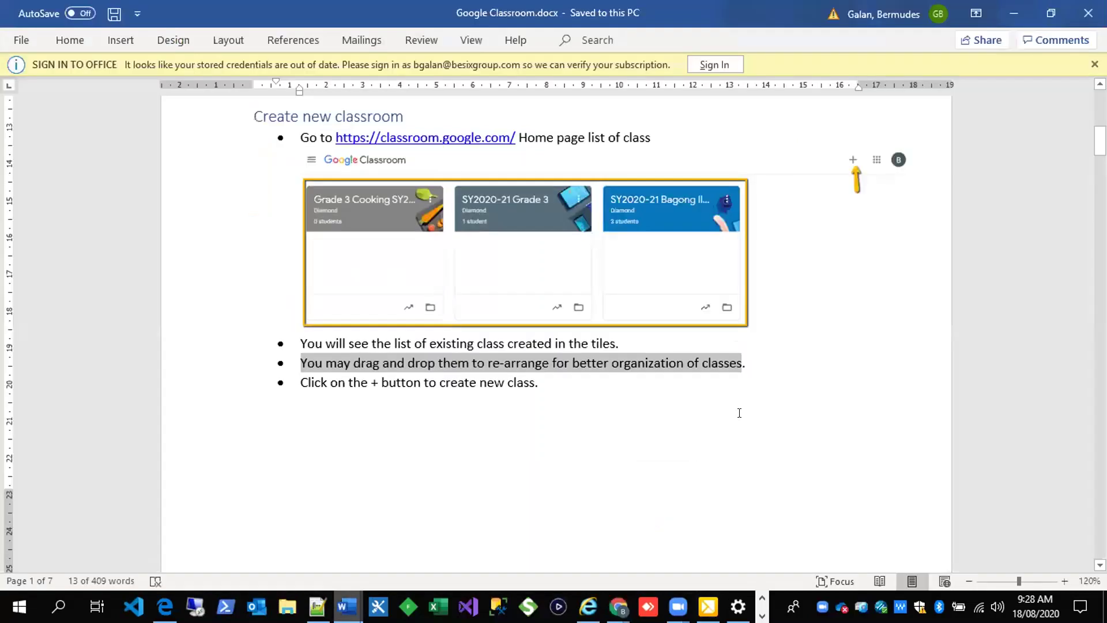
scroll(493, 395, down, 3)
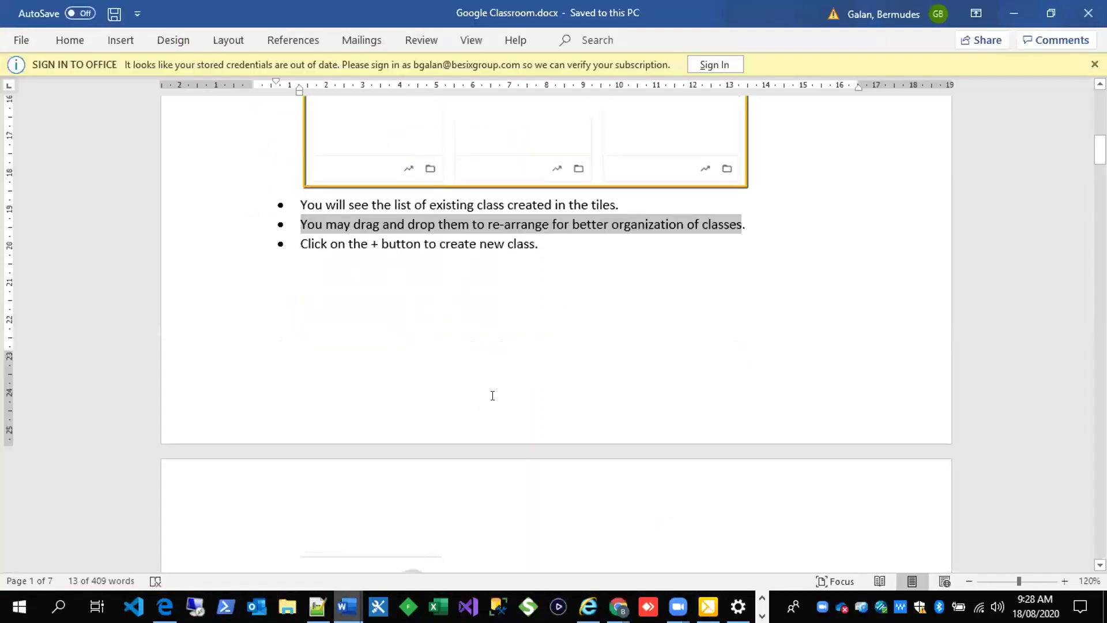
click(433, 233)
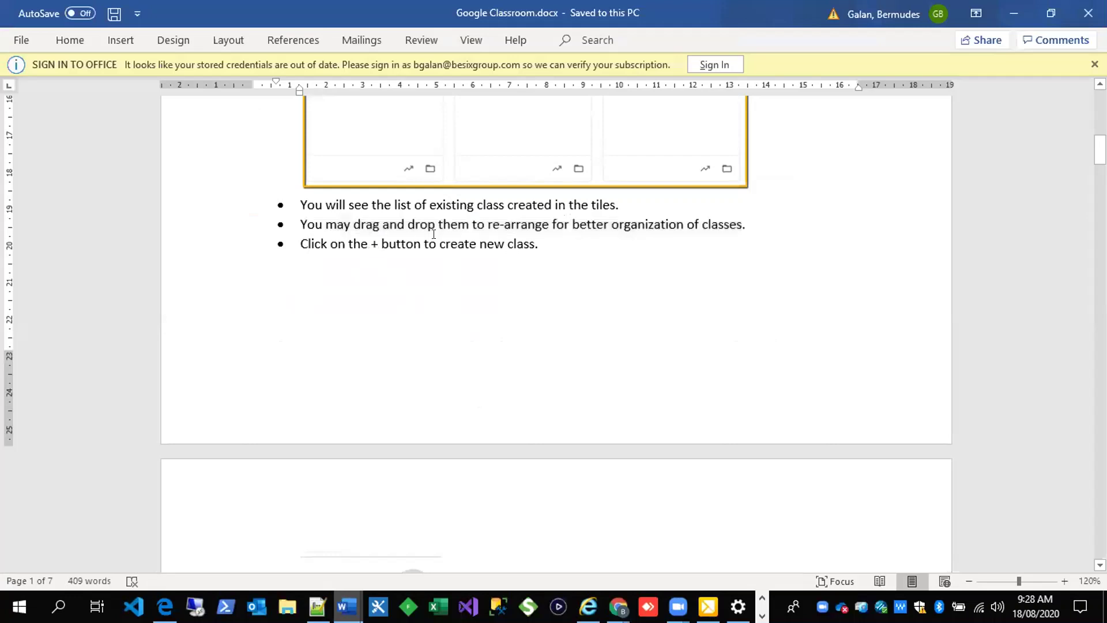
drag(545, 243, 254, 264)
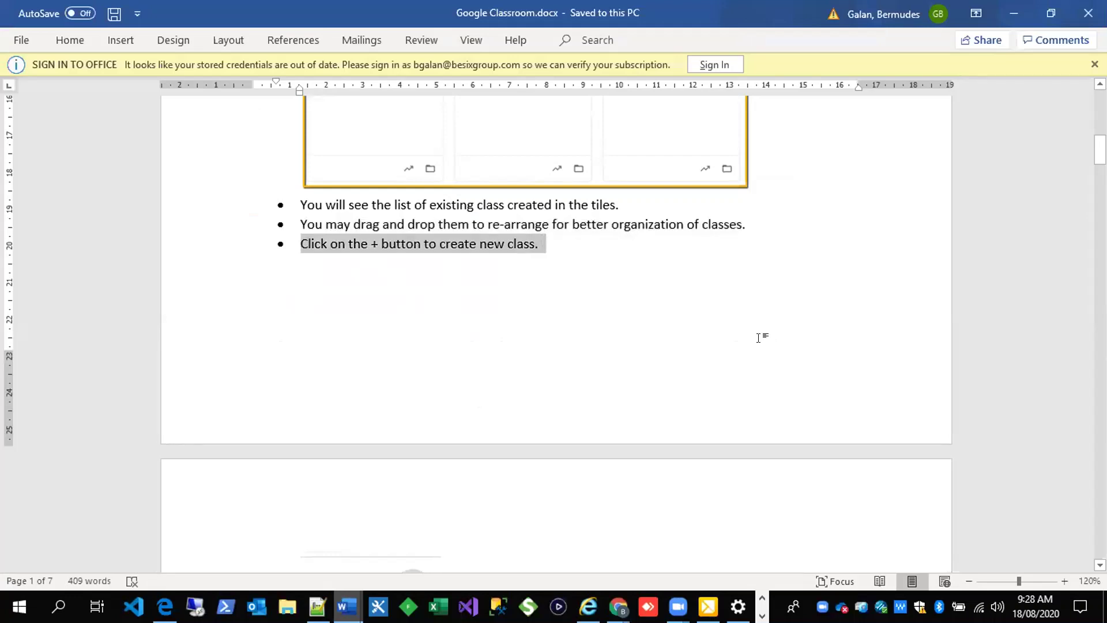
Read through the class creation instructions in the document and highlight "Class Name, Section, Subject, Room.".
scroll(461, 217, down, 1)
scroll(542, 255, down, 1)
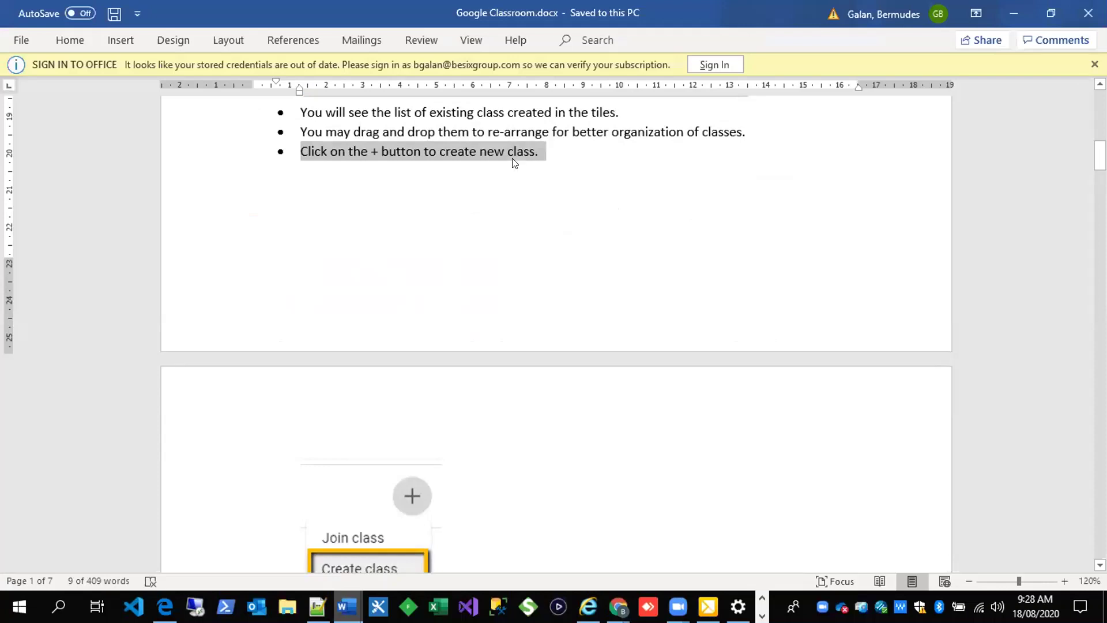
scroll(514, 163, down, 5)
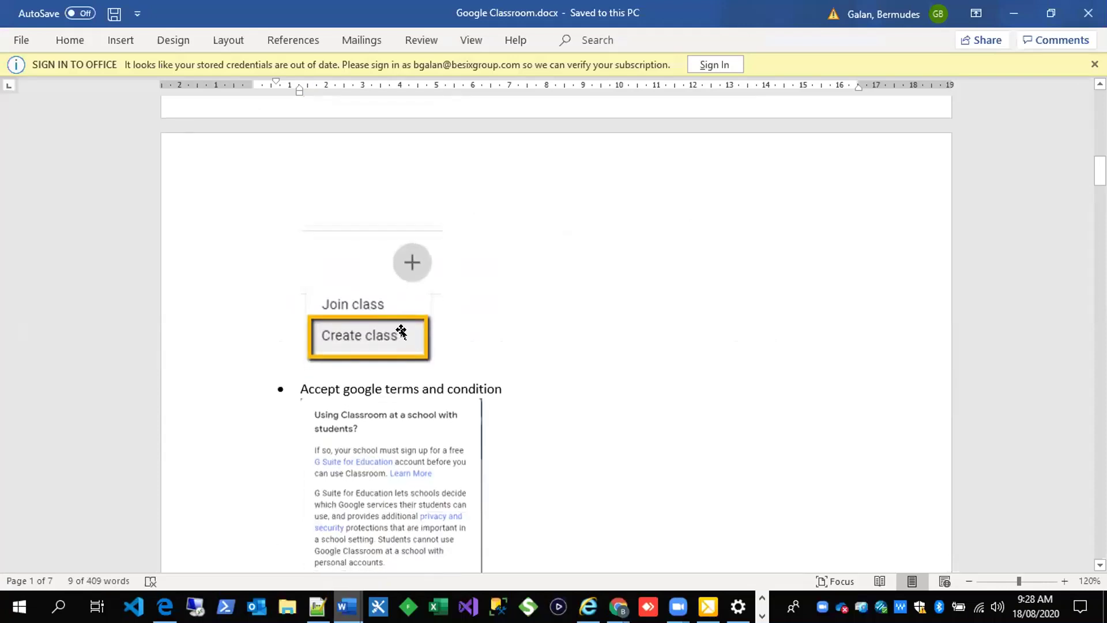
scroll(401, 332, down, 3)
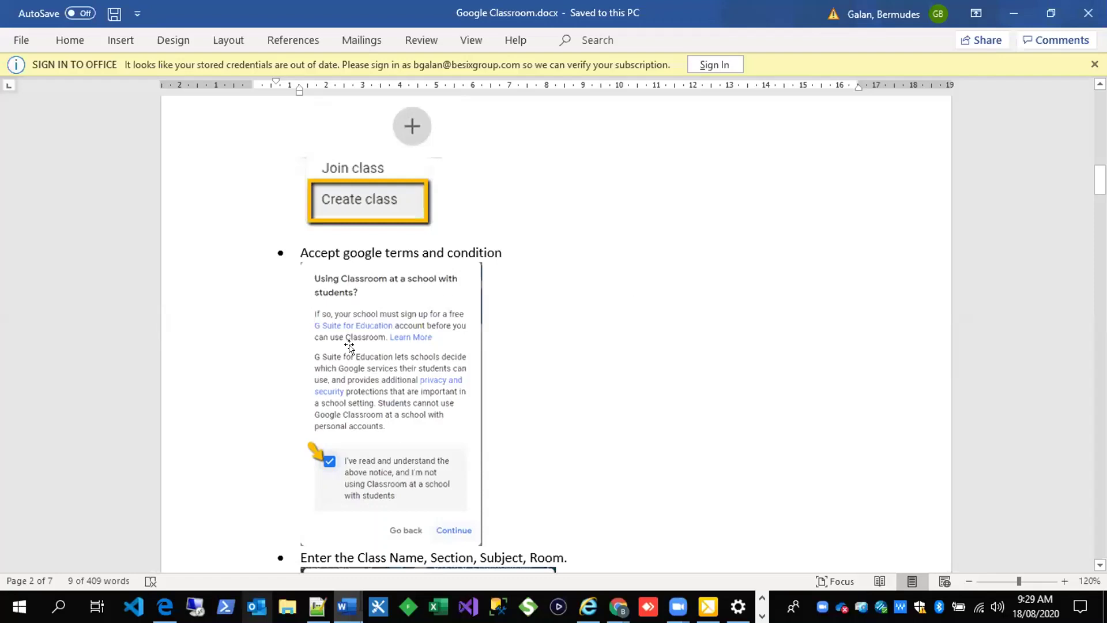
scroll(392, 247, down, 2)
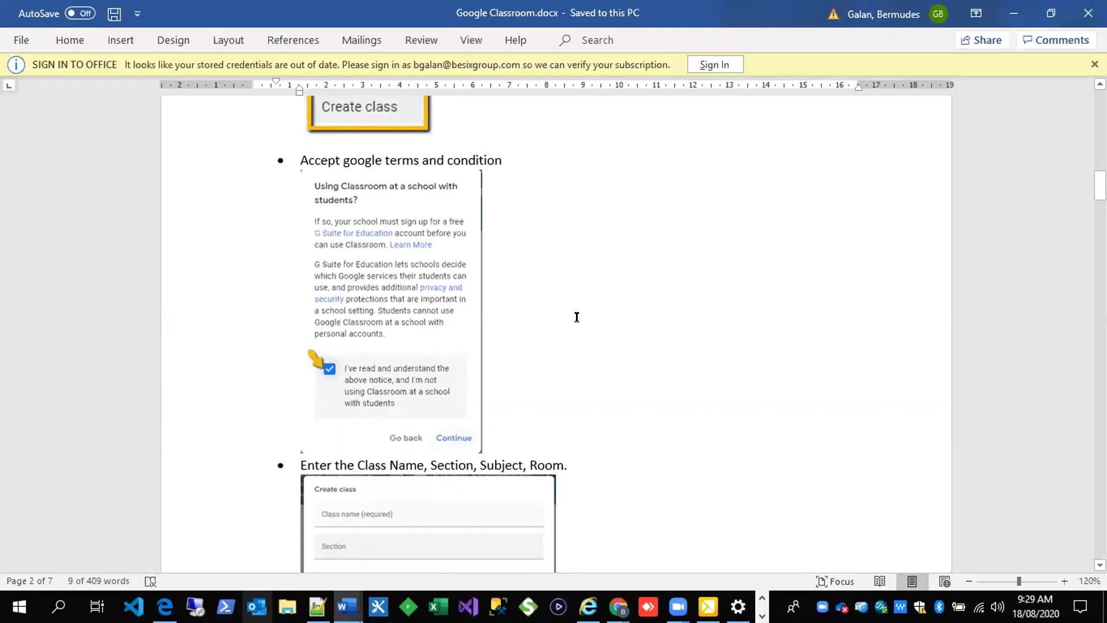
scroll(544, 308, down, 3)
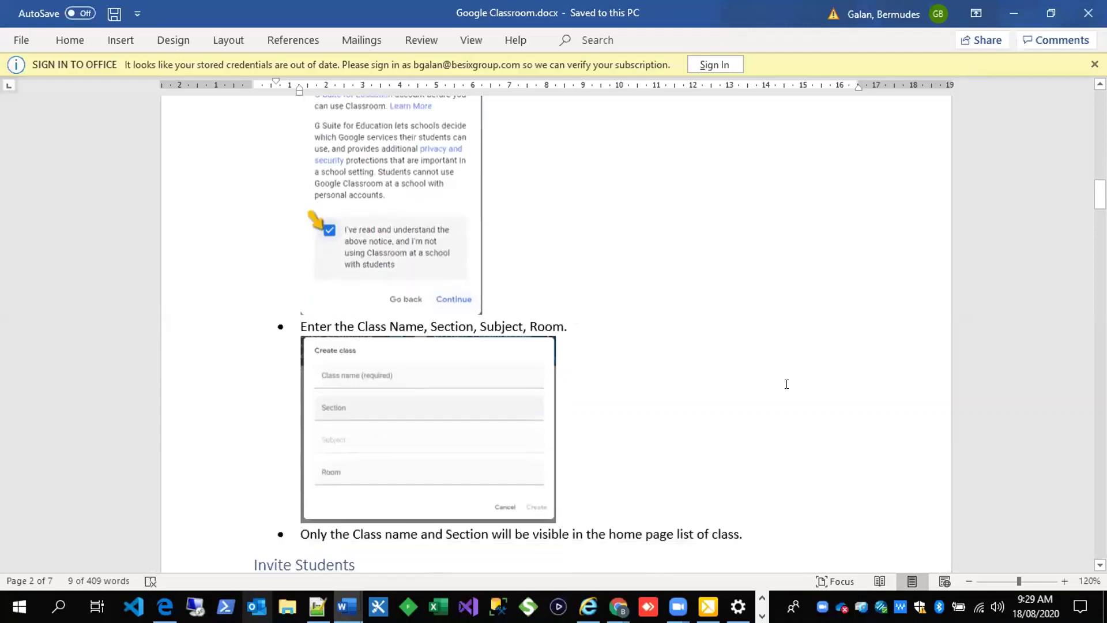
scroll(787, 384, down, 3)
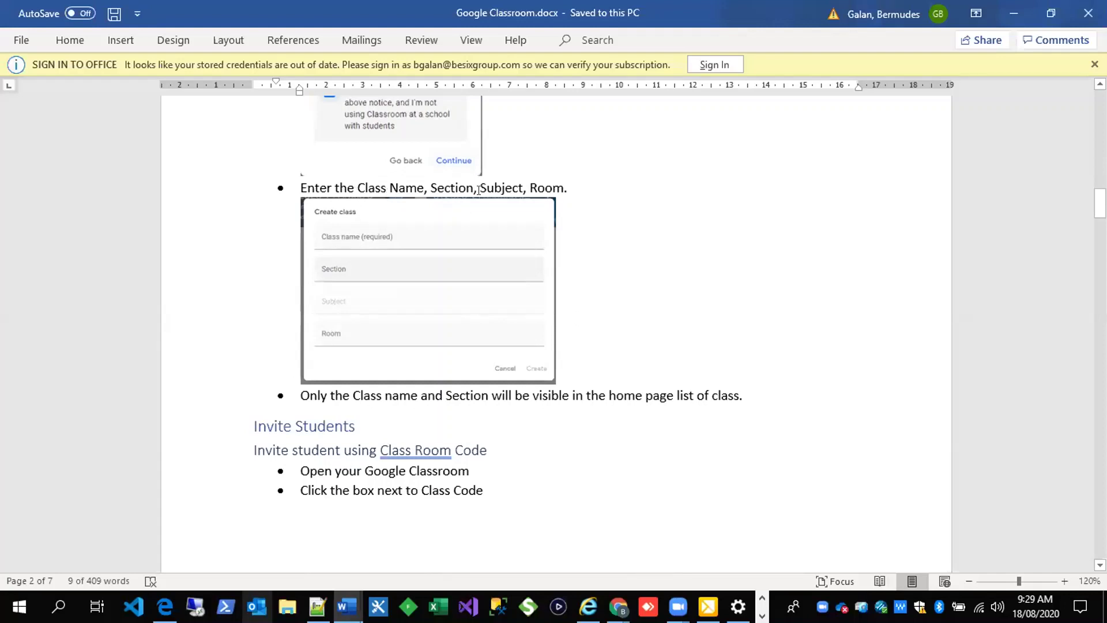
click(567, 183)
drag(335, 166, 357, 188)
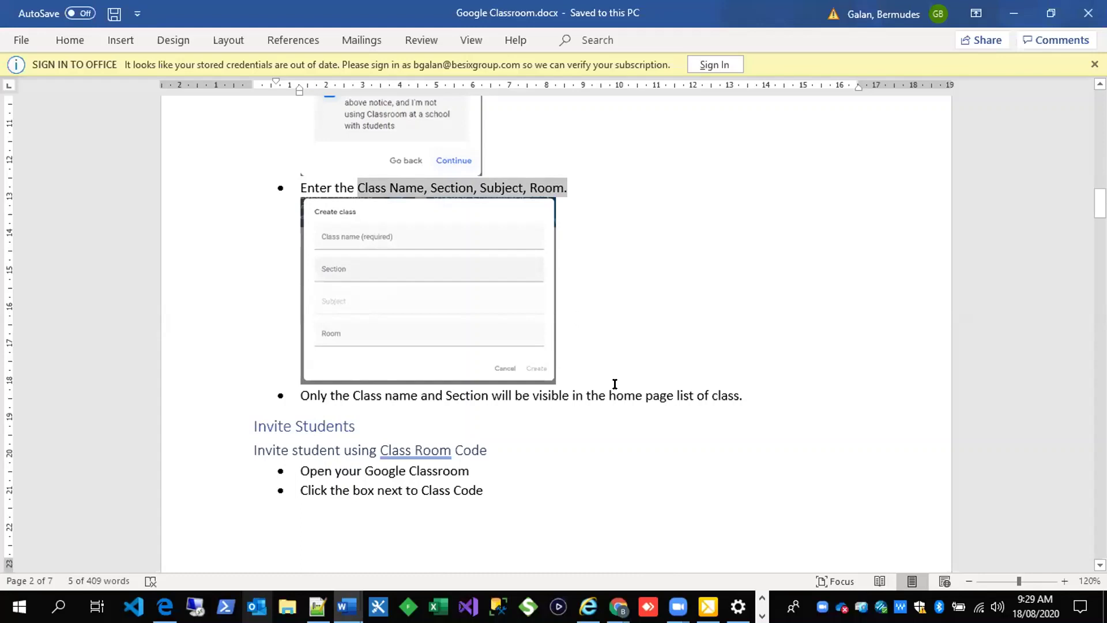
Switch to the Chrome Classes window, view the SY2020-21 Bagong Ilog Grade 3 class and return to the class list.
click(619, 606)
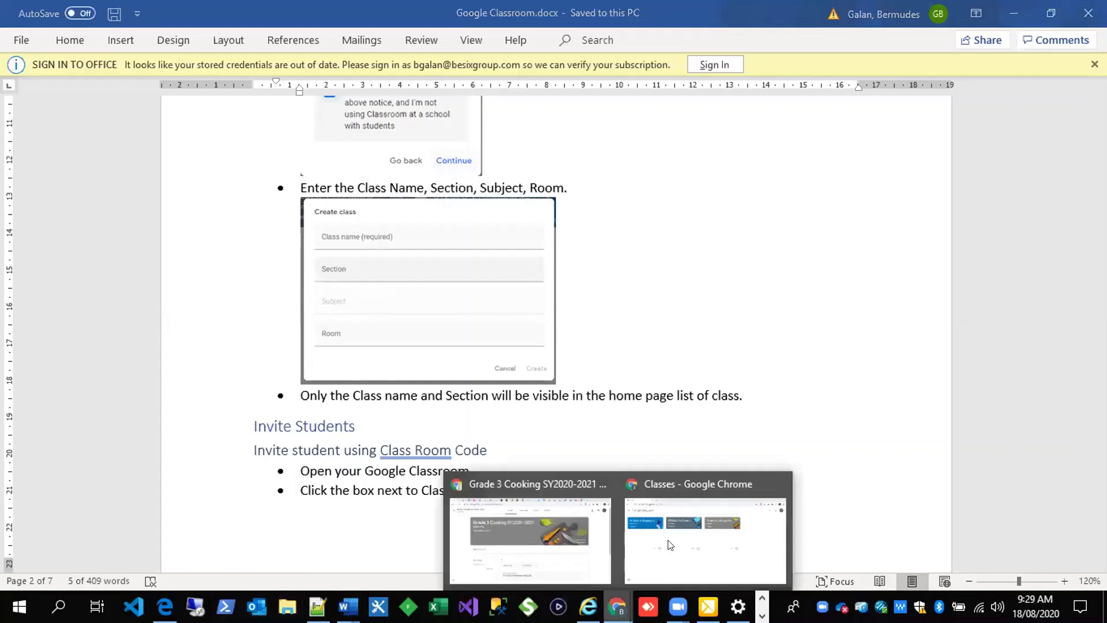
click(670, 545)
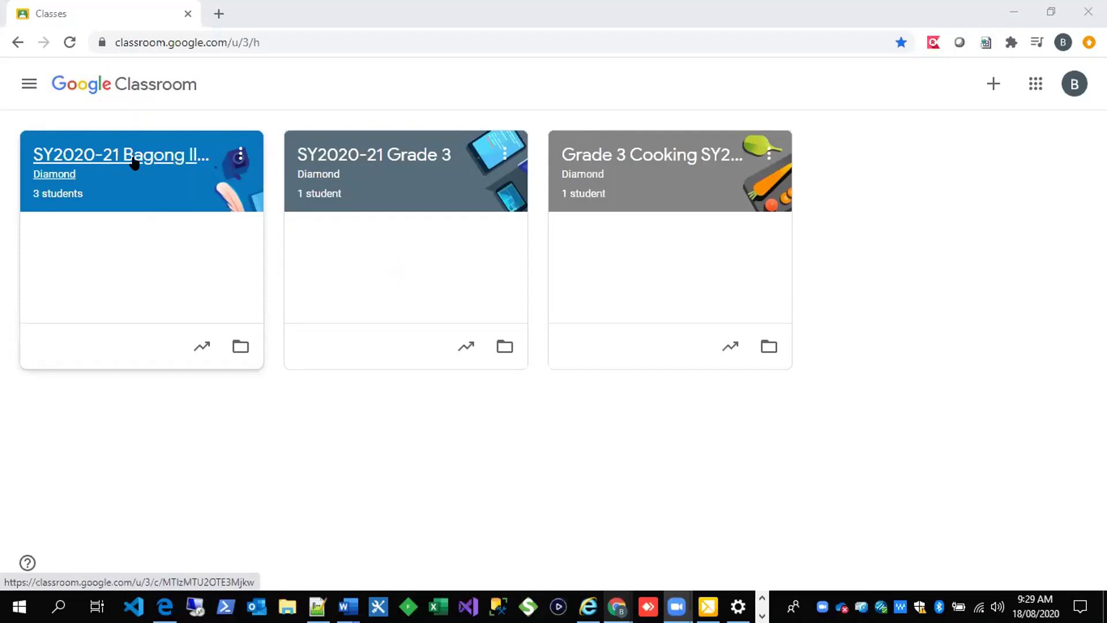
click(154, 154)
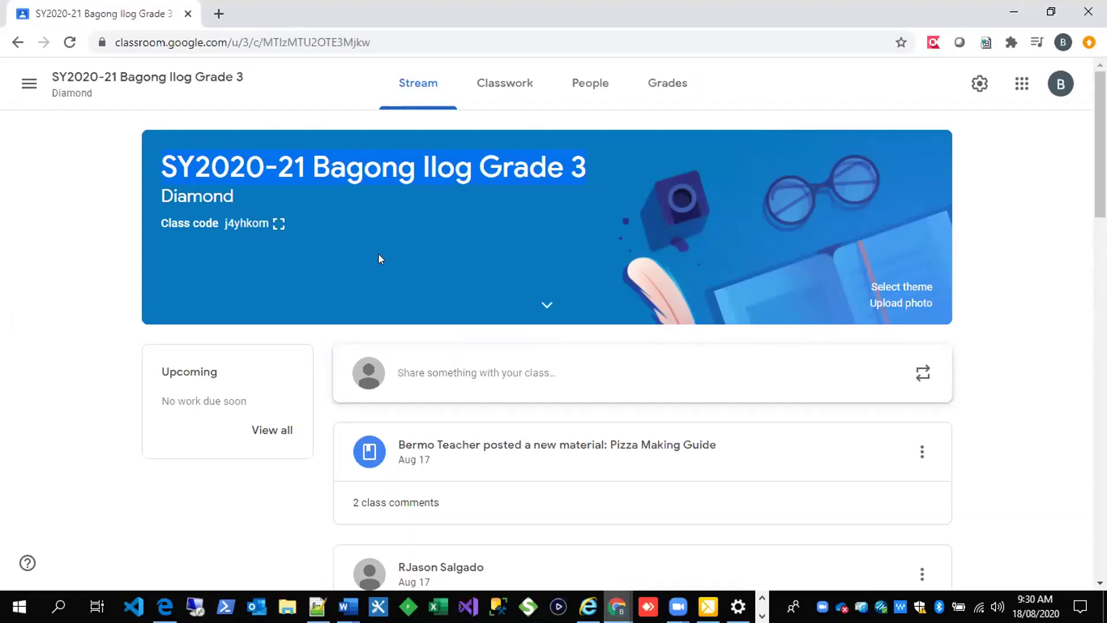
click(18, 40)
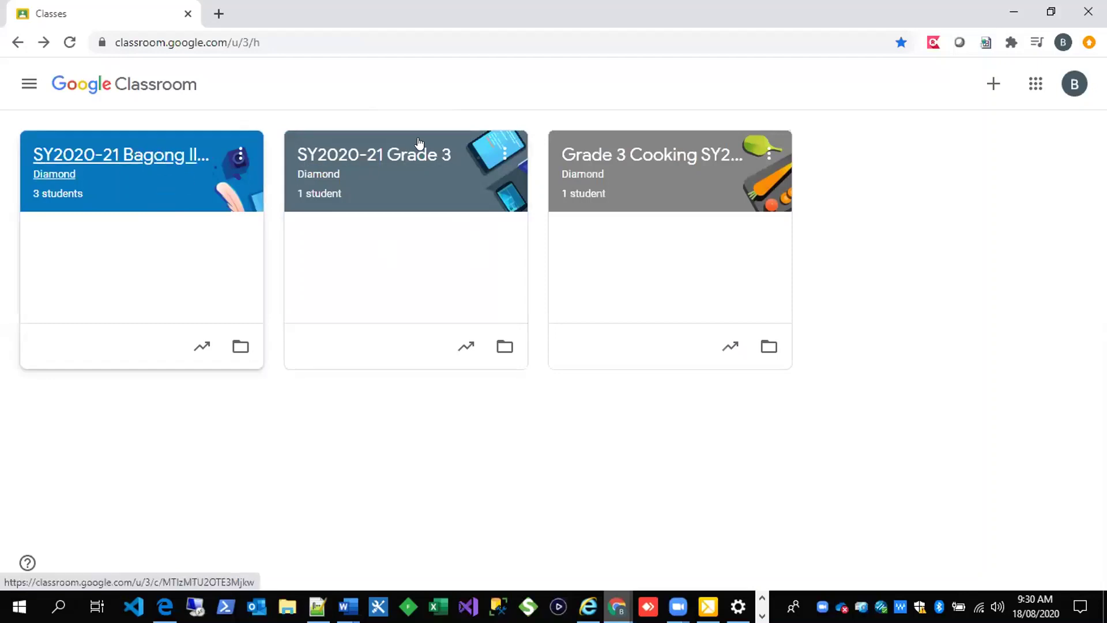
Open the SY2020-21 Bagong Ilog Grade 3 class and copy its title from the banner.
click(123, 157)
triple_click(513, 168)
right_click(515, 169)
click(546, 183)
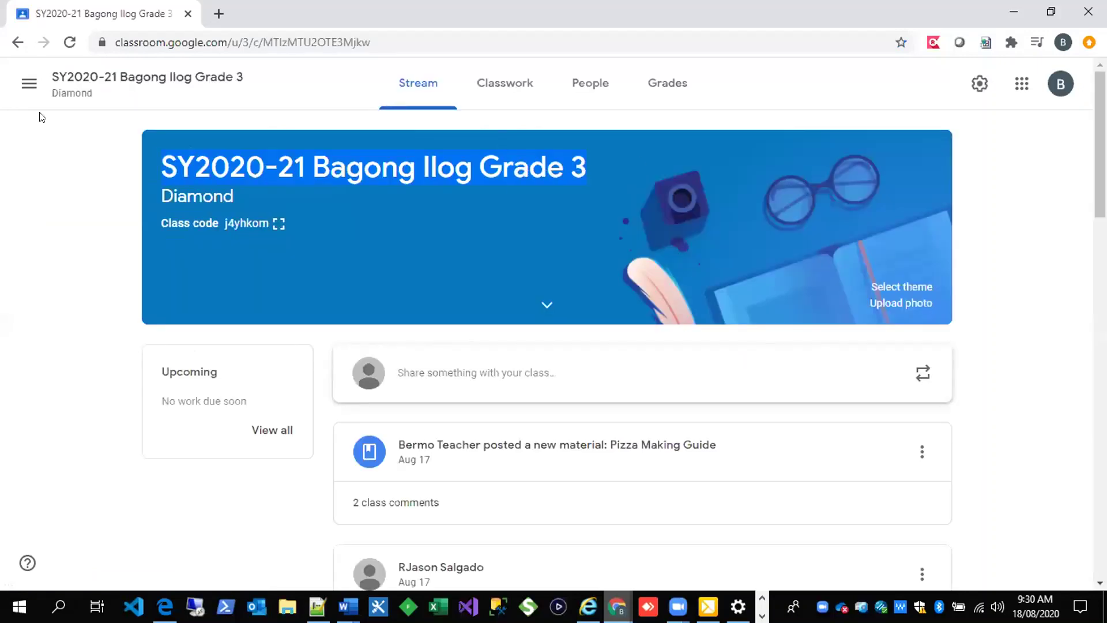
Go back to the class list, reopen SY2020-21 Bagong Ilog Grade 3 and expand its banner details to show the subject.
click(26, 45)
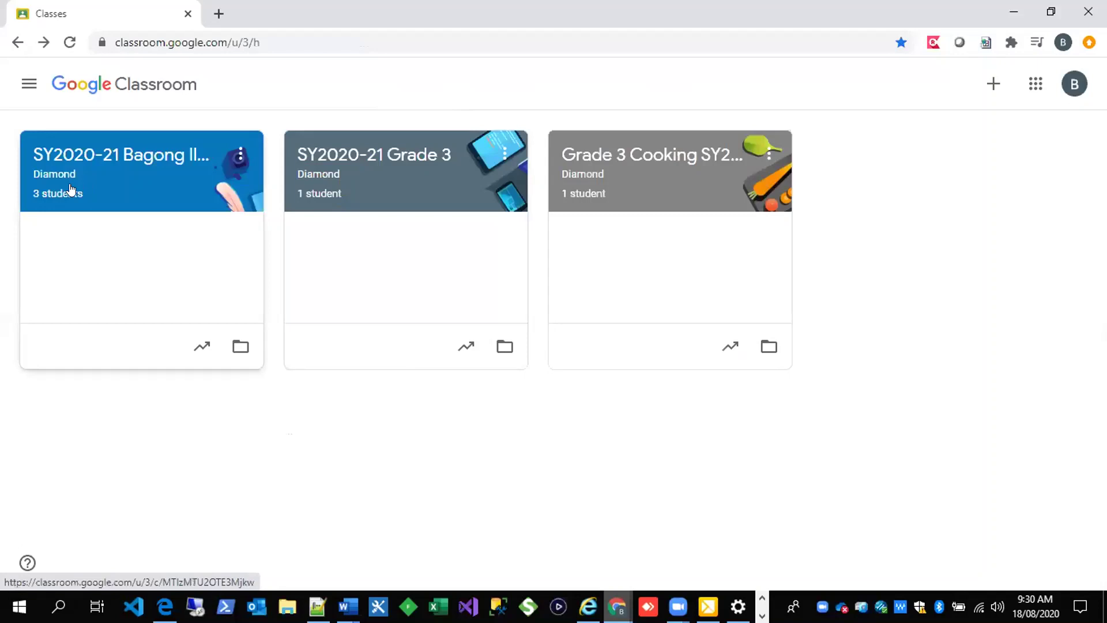
click(157, 174)
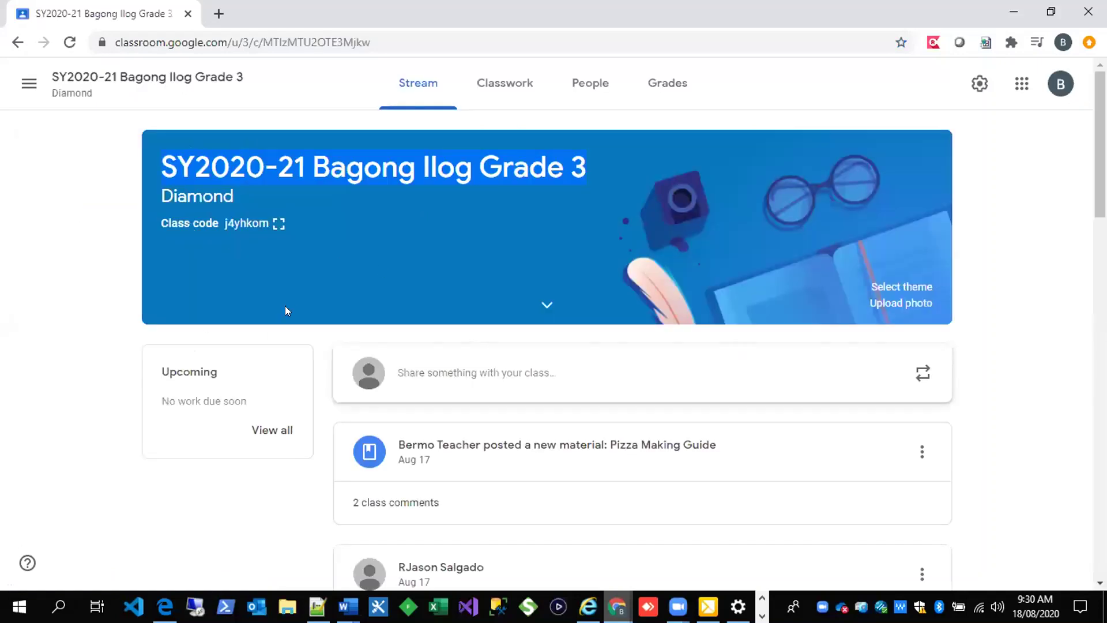
click(551, 297)
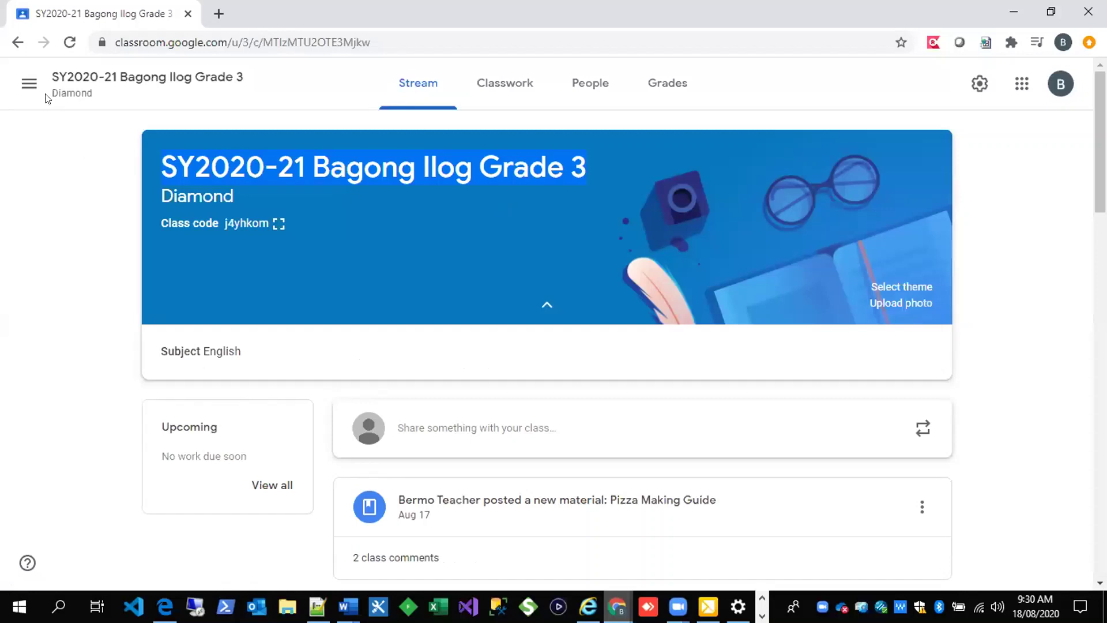
Return from the class page to the Classes home page by way of the main menu.
click(29, 83)
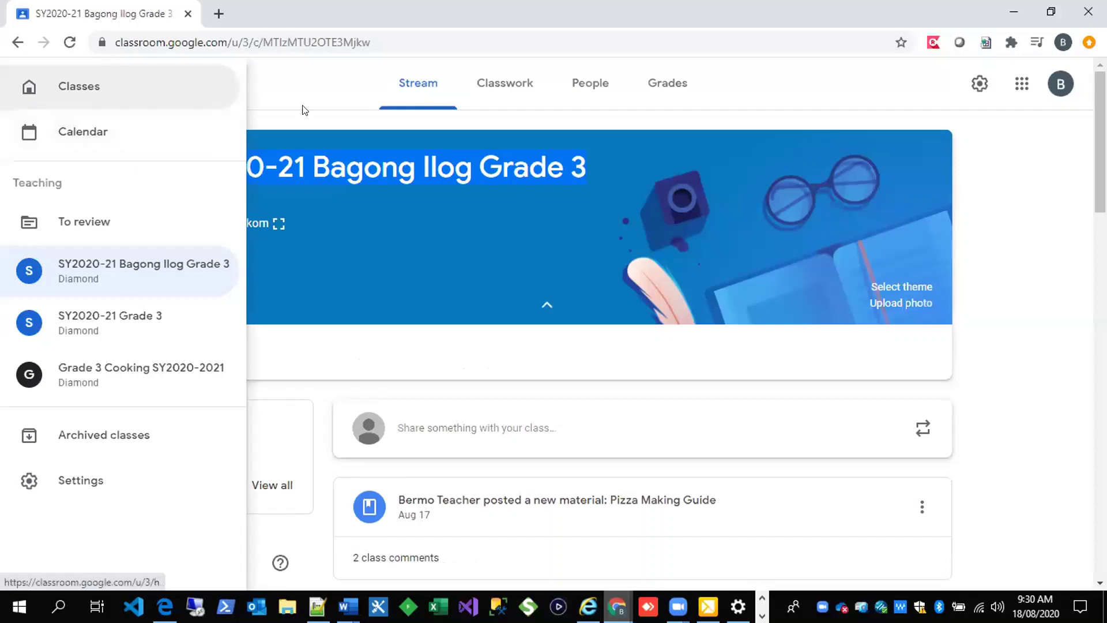
click(304, 109)
click(24, 95)
click(95, 85)
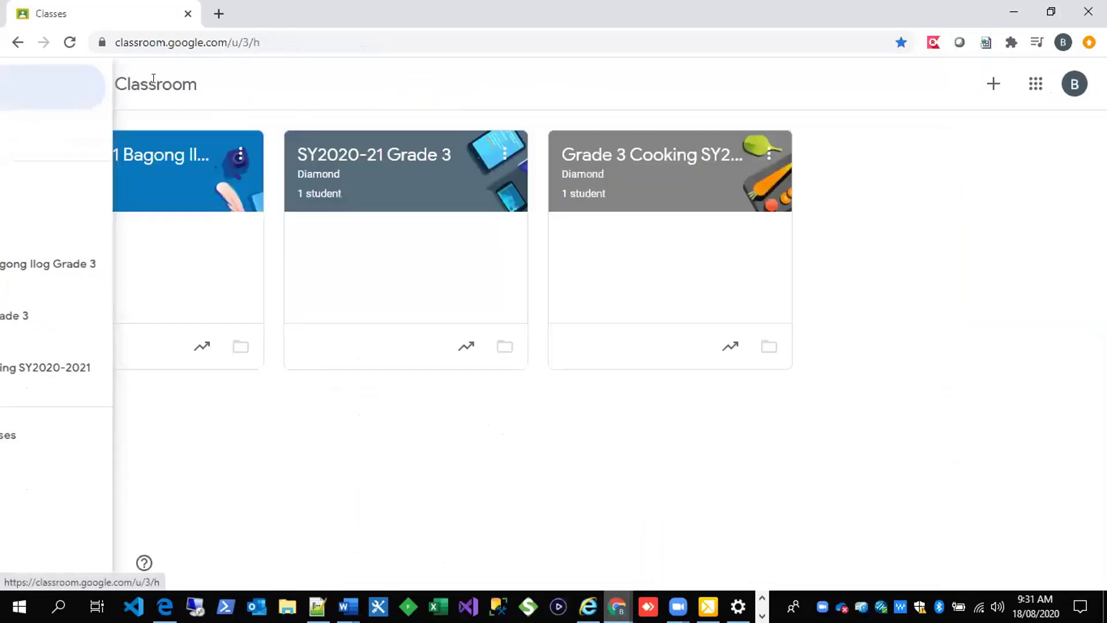
click(26, 83)
click(82, 86)
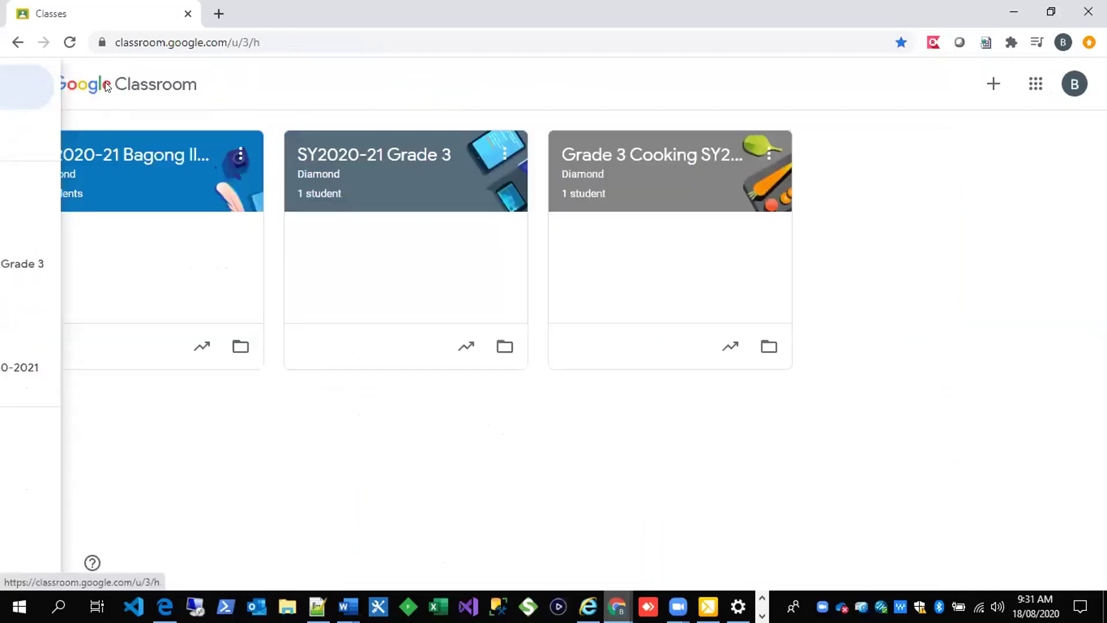
Start creating a class and accept the notice about not using Classroom at a school with students.
click(989, 87)
click(968, 138)
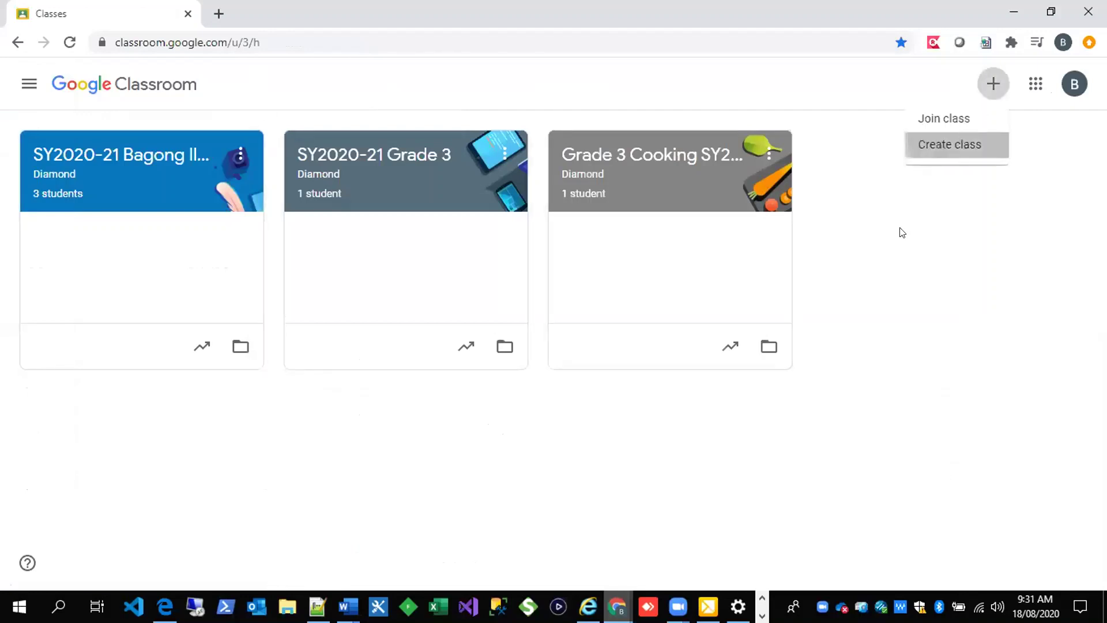
click(466, 407)
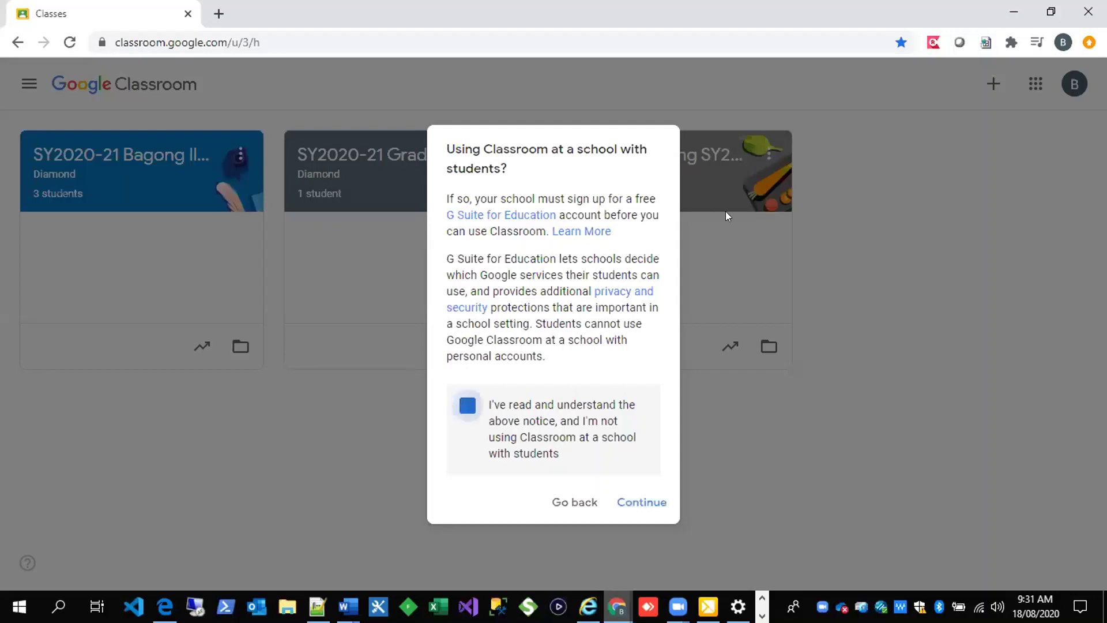
click(638, 502)
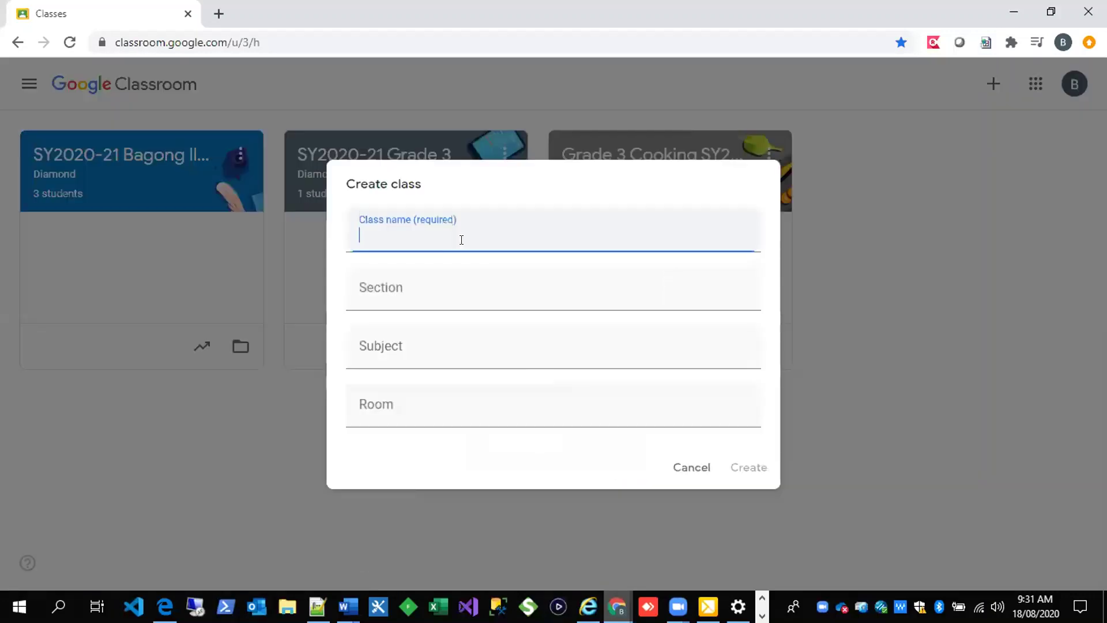
Enter SY2020-21 Bagong Ilog Grade 4 as the new class's name.
text(SY2020-21 Bagong Ilog Grade 3)
key(BackSpace)
text(4)
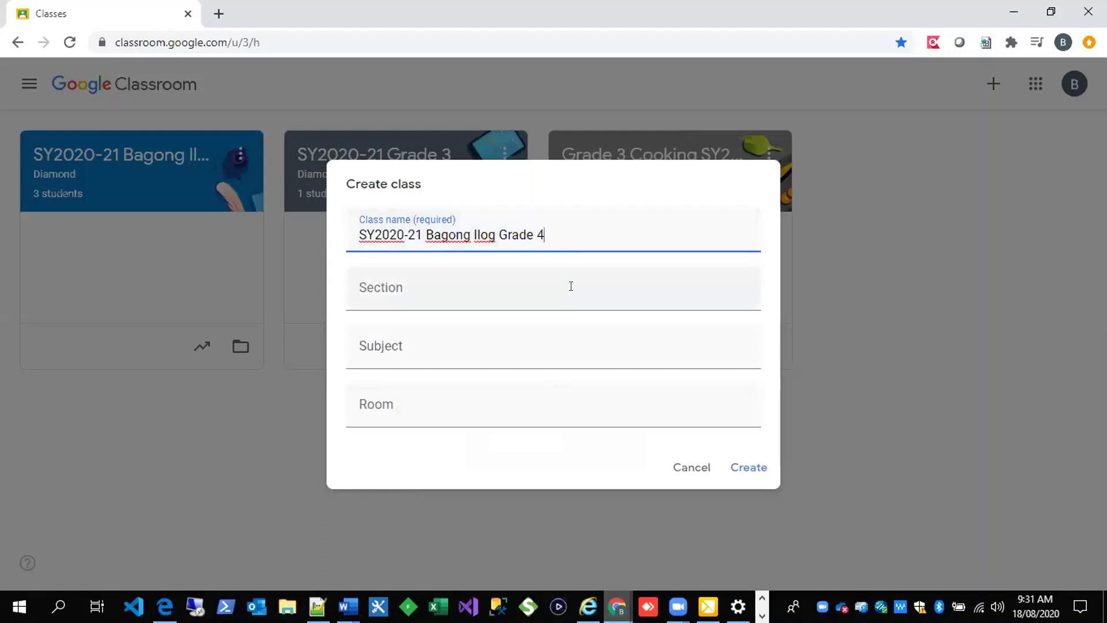
Set the new class's section to Section 1 and its subject to English.
click(571, 286)
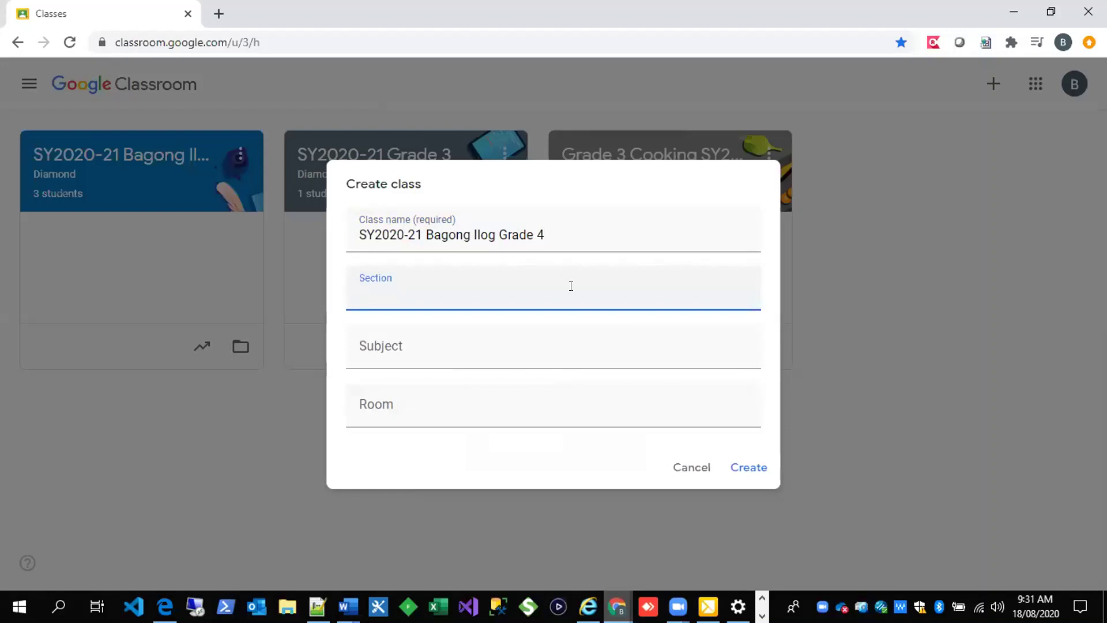
text(Sample 1)
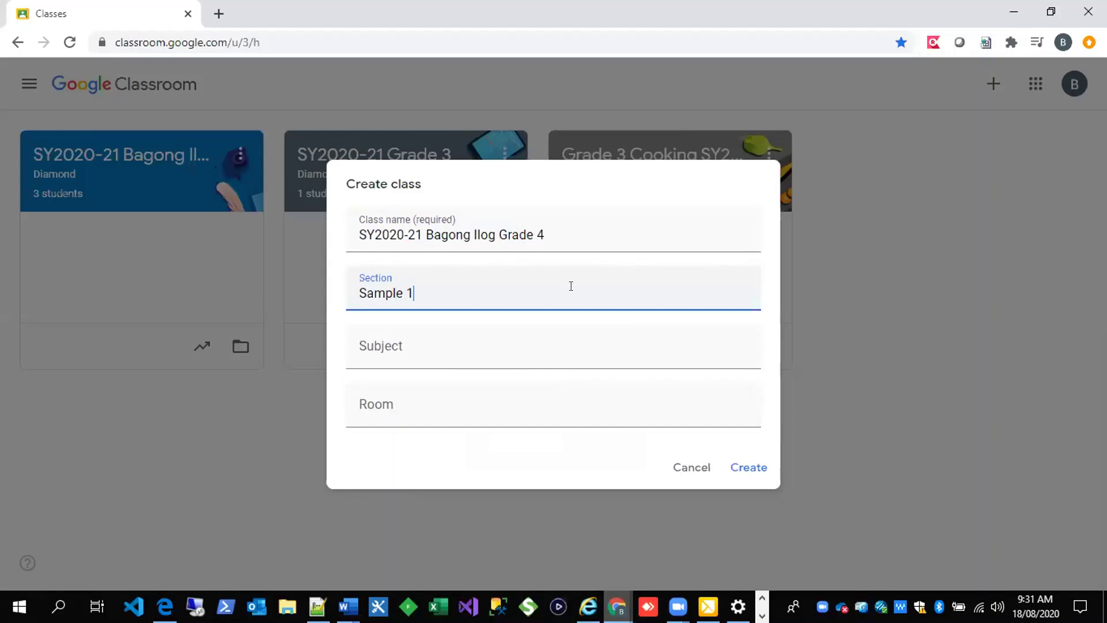
drag(405, 293, 358, 293)
text(Section)
click(460, 343)
text(English)
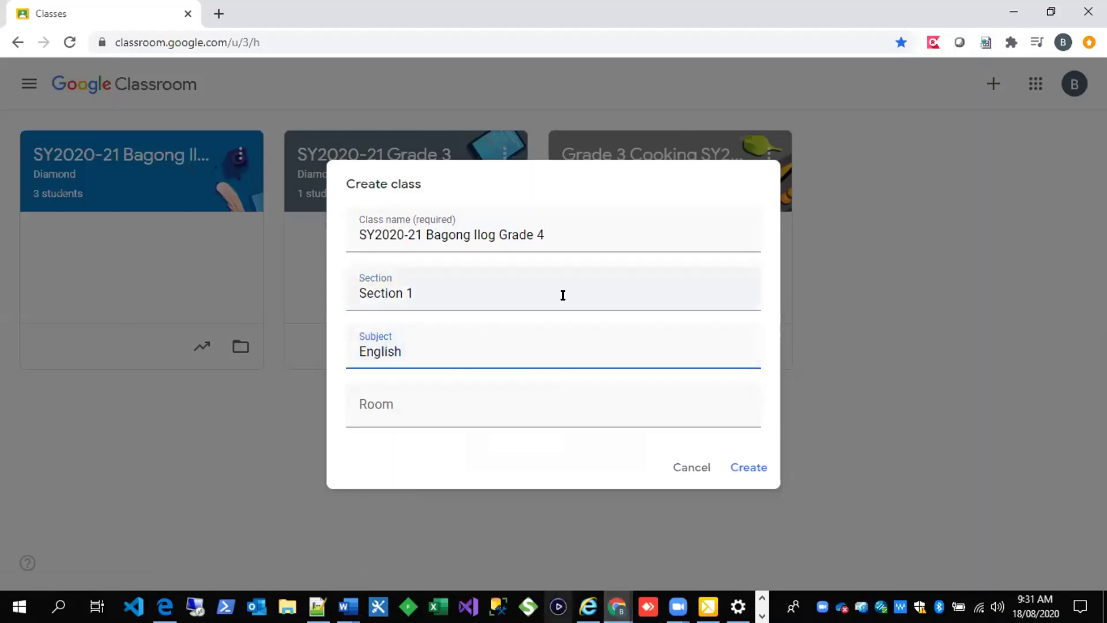
Check the class name and subject entries and create the class with the room left blank.
click(577, 231)
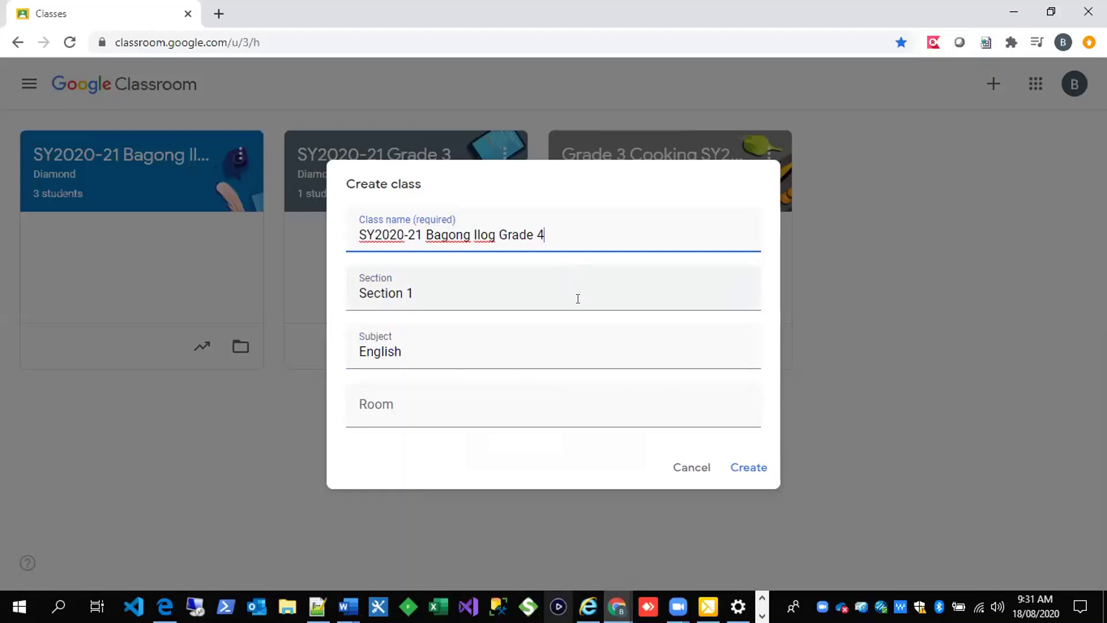
click(589, 351)
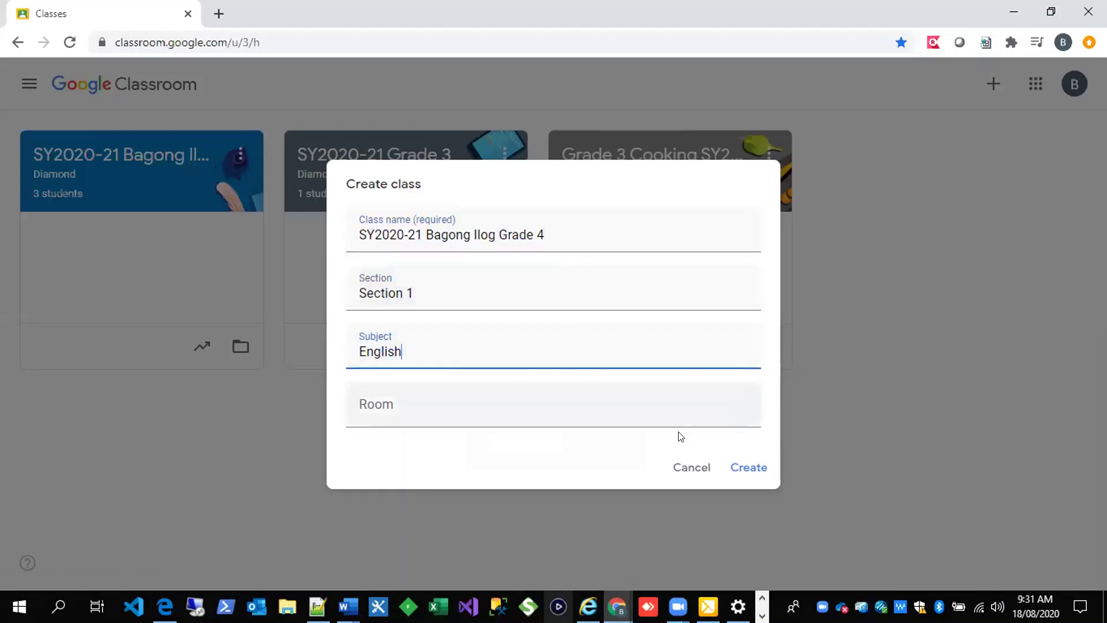
click(744, 468)
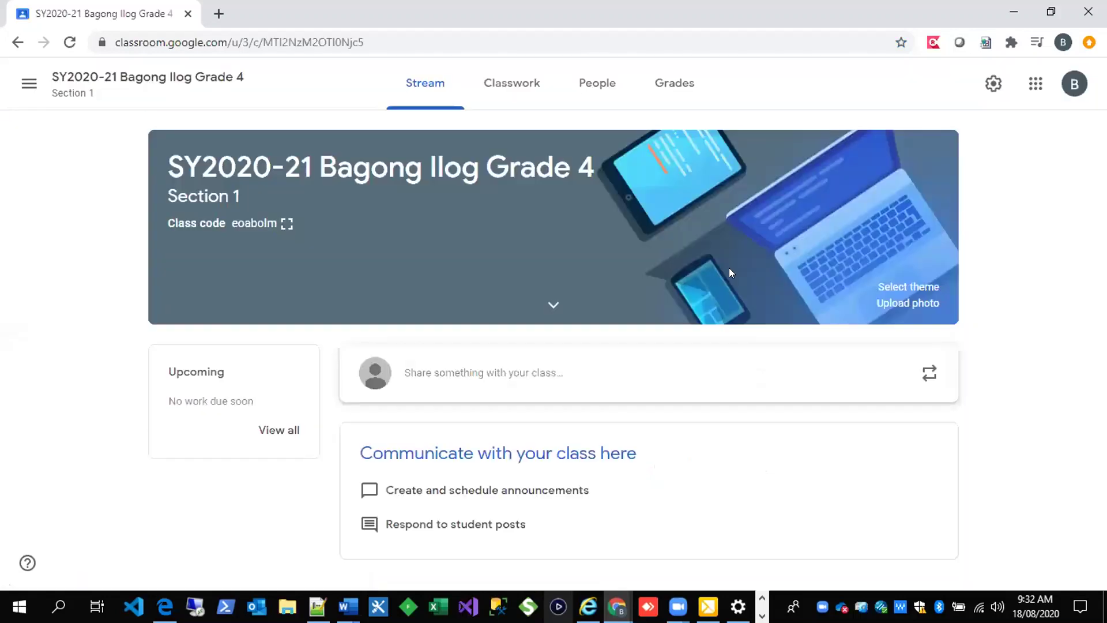
Return to the Classes home page and open the Grade 3 Cooking SY2020-2021 class.
click(29, 84)
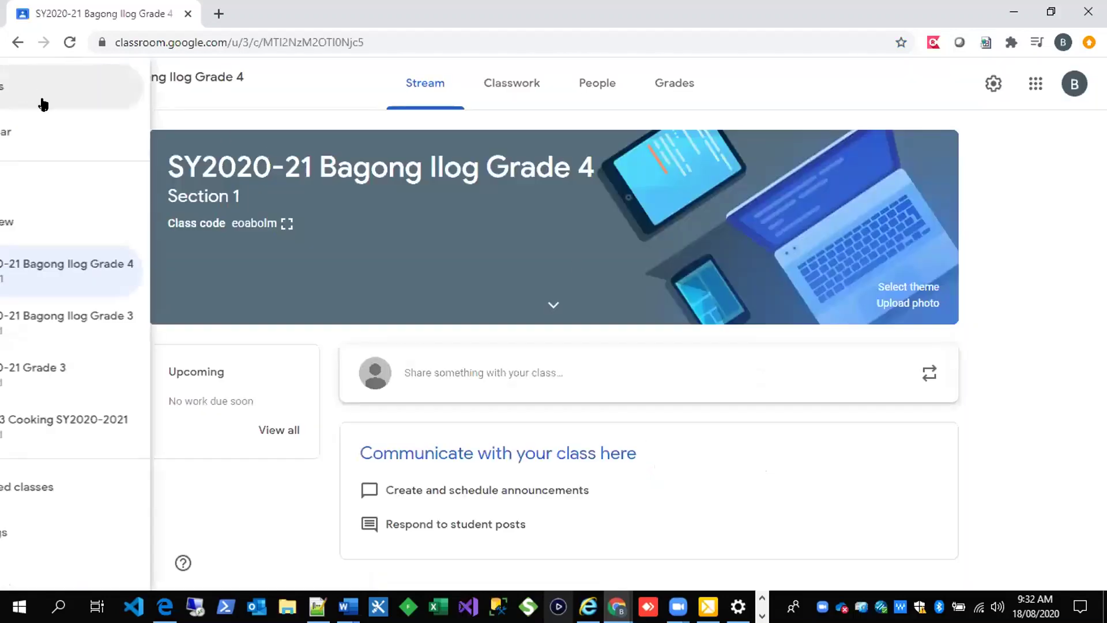
click(95, 91)
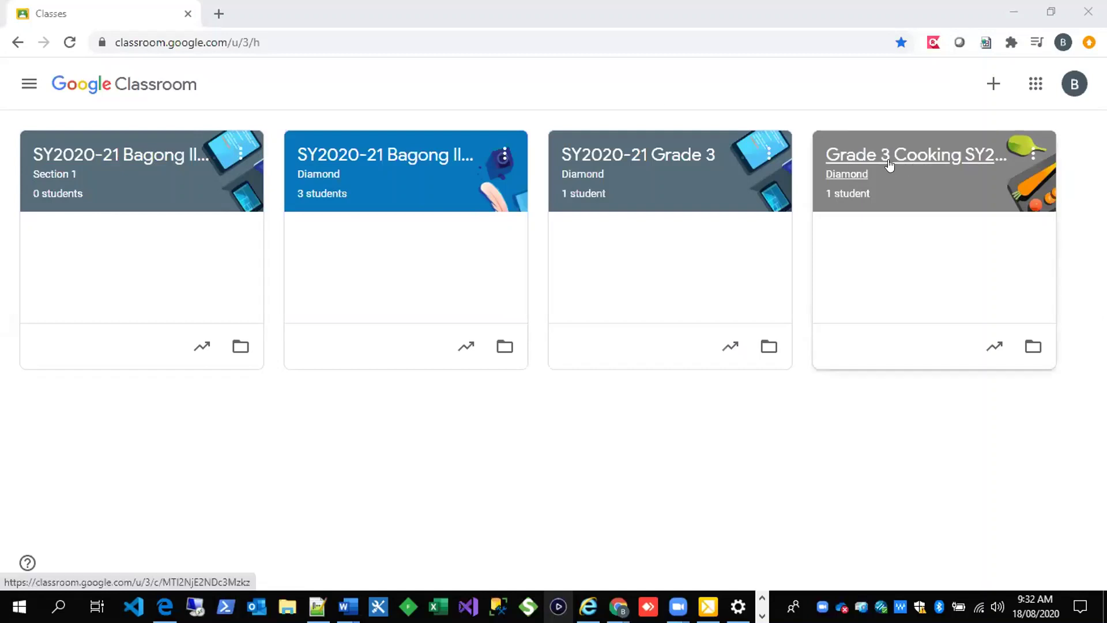
click(966, 164)
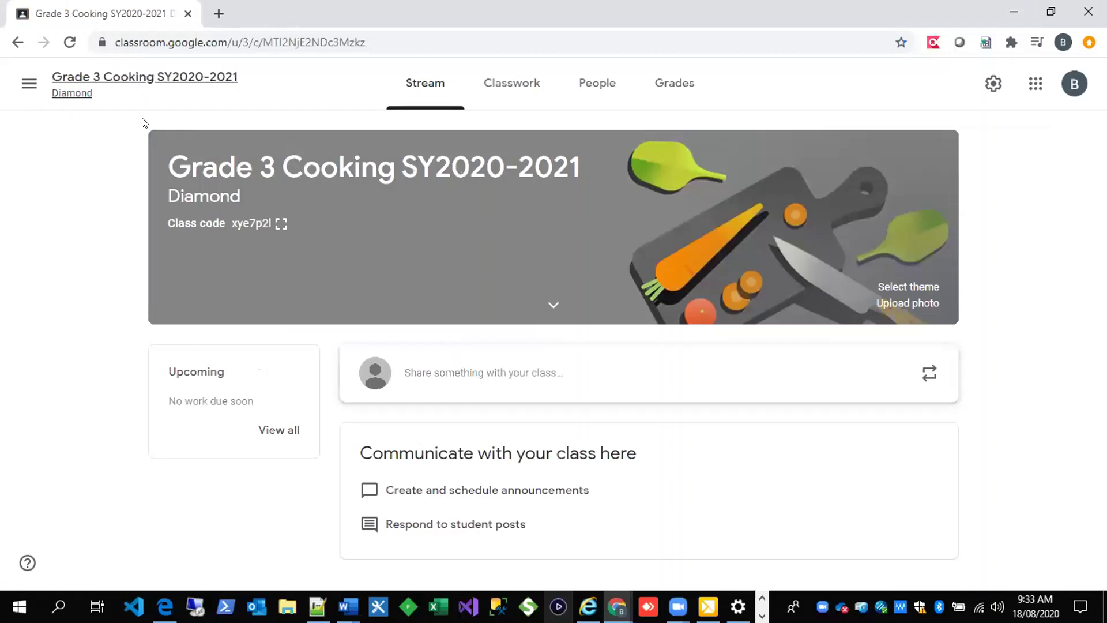
Select the Grade 3 Cooking SY2020-2021 title in the class banner and return to the Classes page.
drag(162, 161, 627, 150)
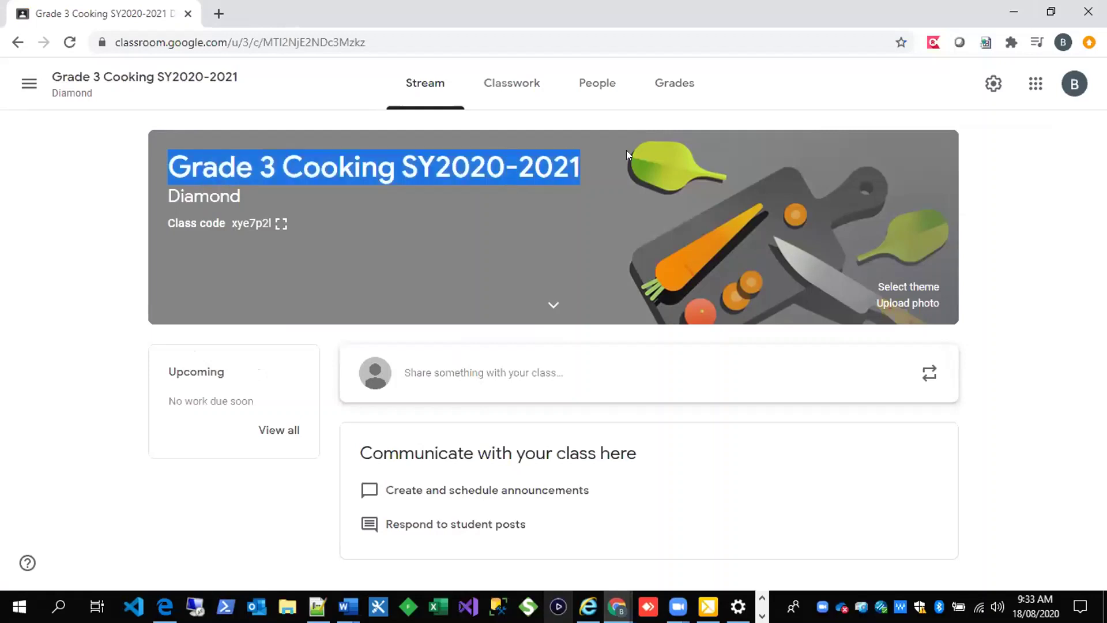
click(29, 83)
click(75, 85)
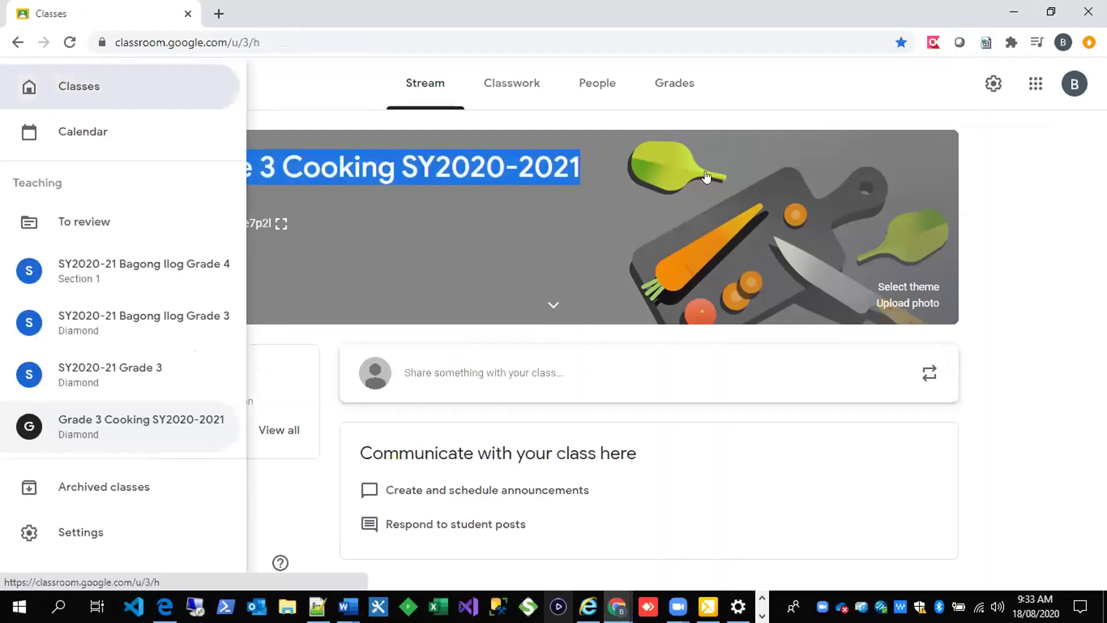
Start creating a new class and accept the notice about using Classroom at a school with students.
click(993, 83)
click(959, 153)
click(486, 409)
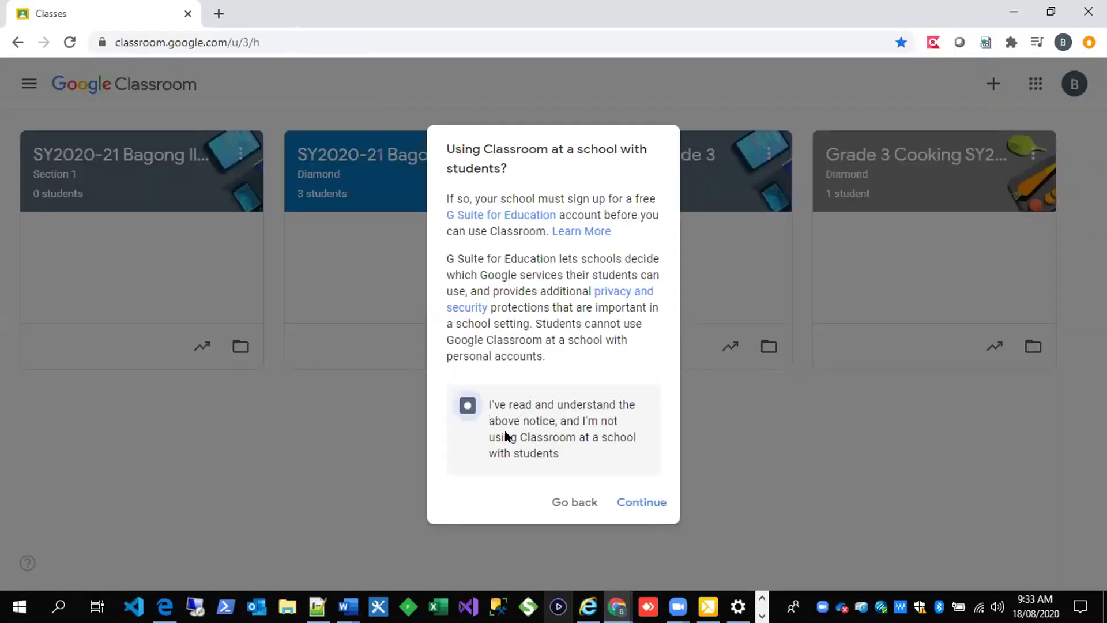
click(628, 502)
Paste the copied class name and edit its grade so it reads SY2020-21 Bagong Ilog Grade 4.
text(SY2020-21 Bagong Ilog Grade 3)
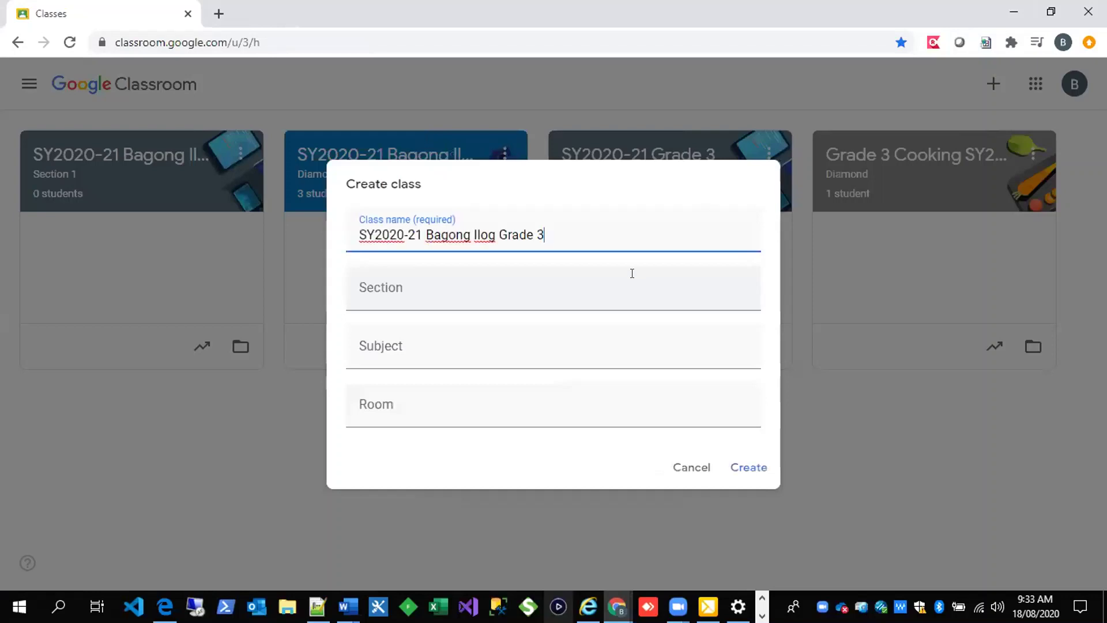
key(BackSpace)
text(4)
Set the section to Section 1 and the subject to Cooking, and create the class.
click(556, 295)
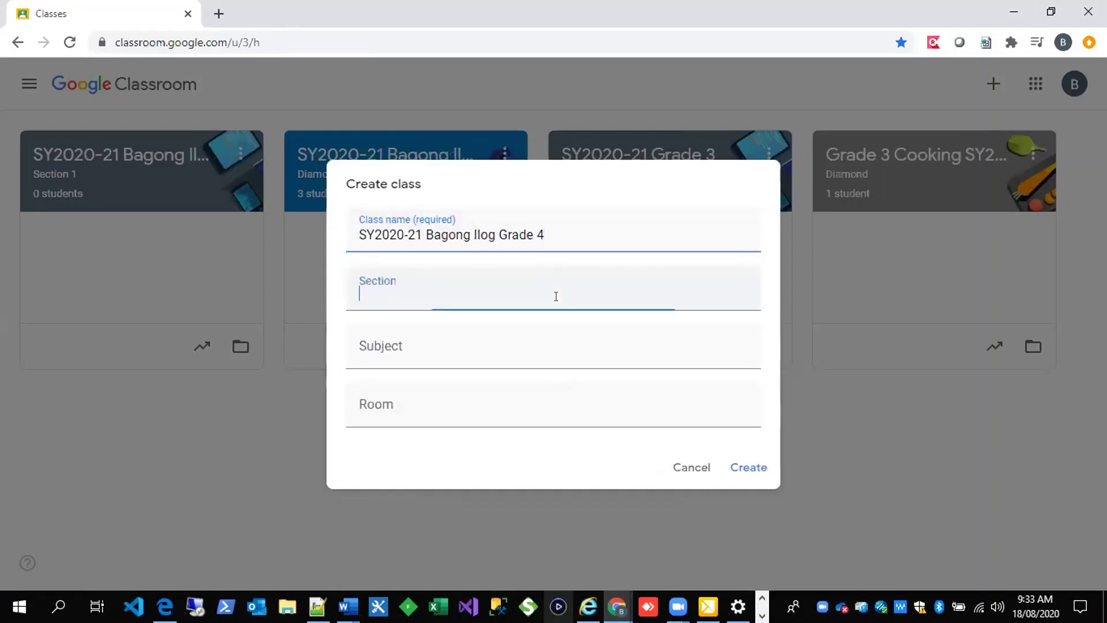
text(Section 1)
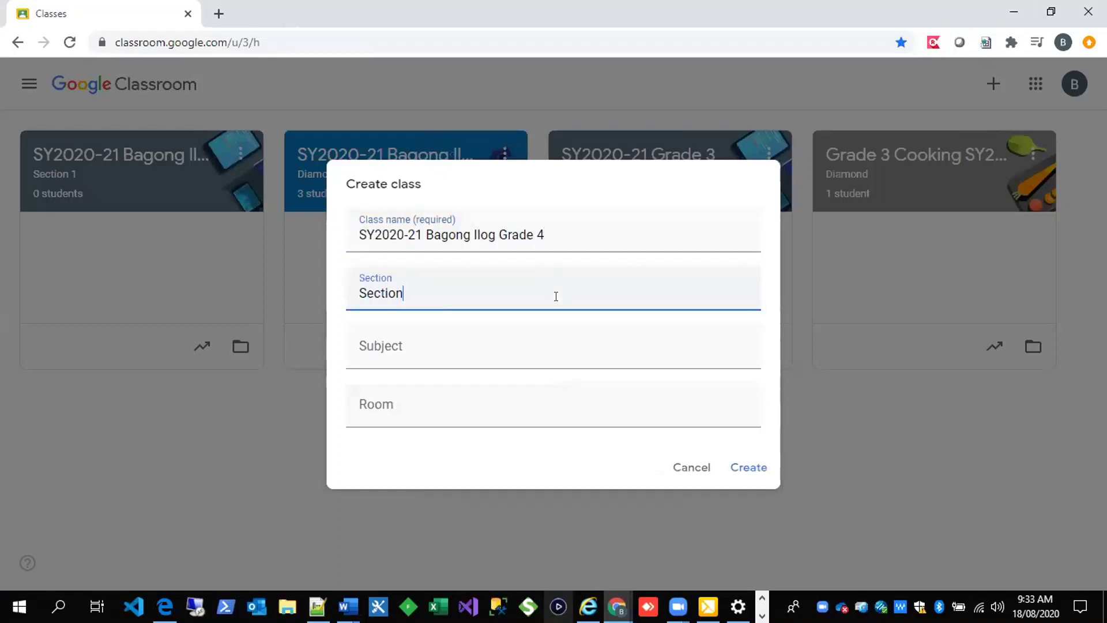
click(545, 356)
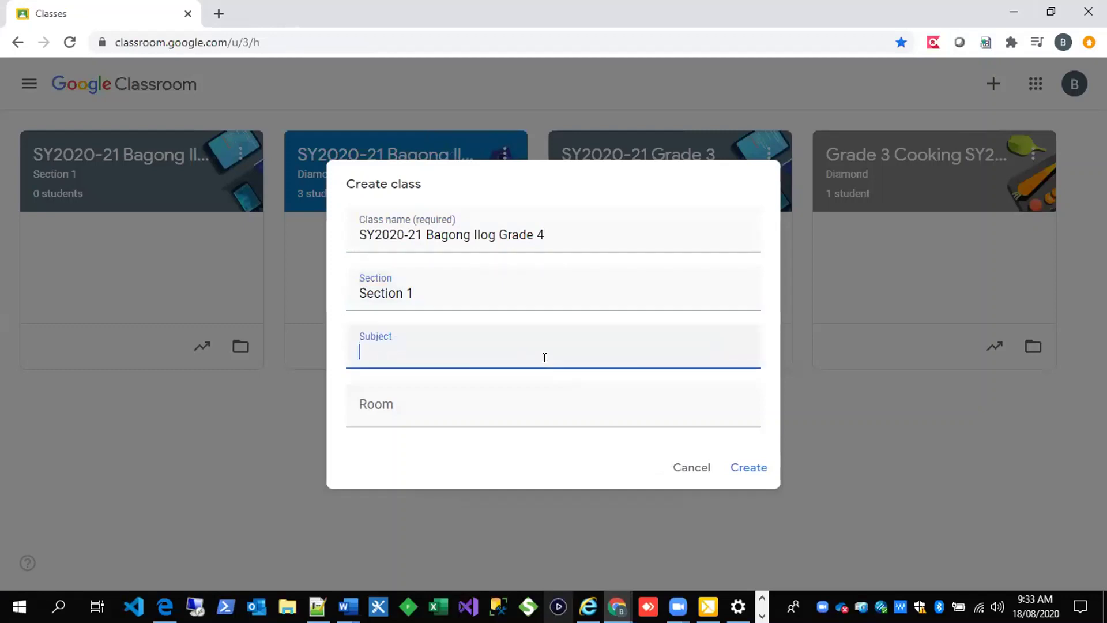
text(Cooking)
click(728, 466)
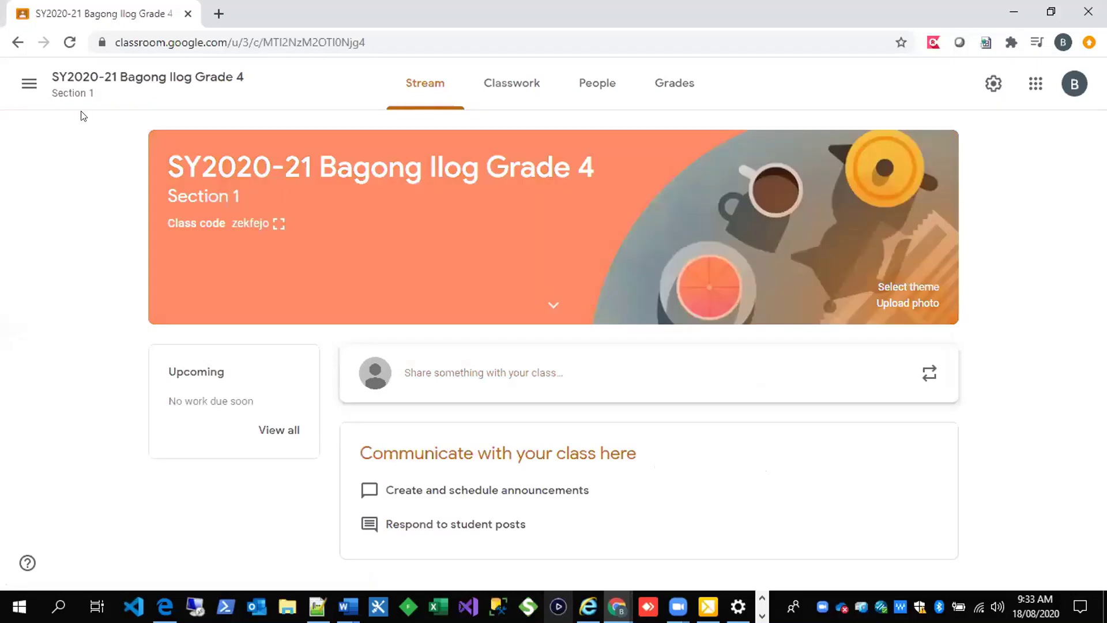
Go back to the Classes page and open the Grade 3 Cooking SY2020-2021 class.
click(29, 84)
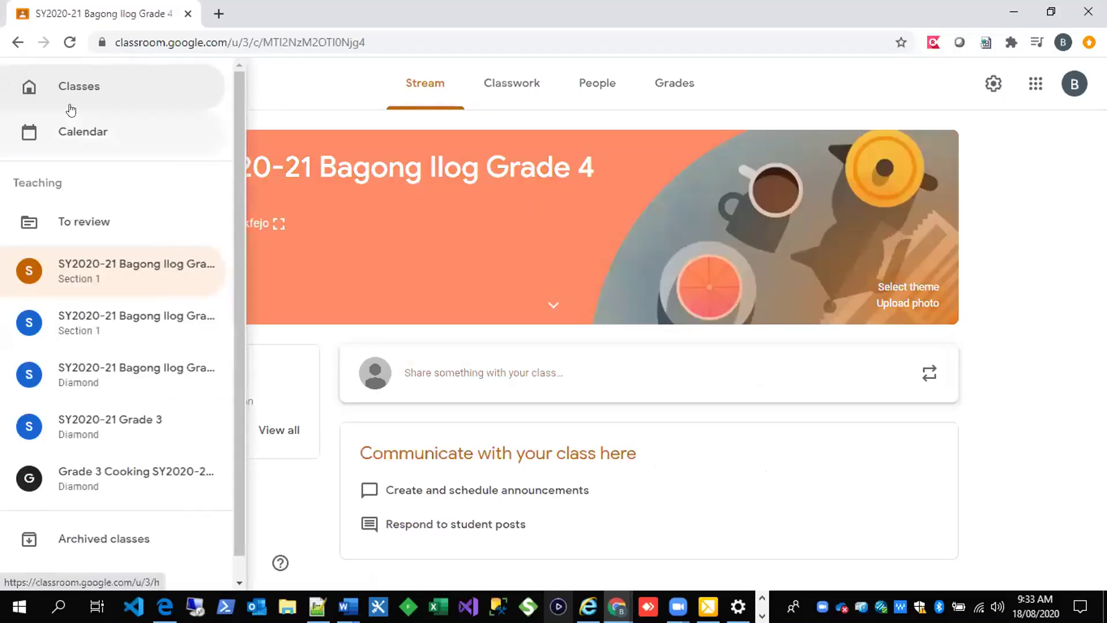
click(69, 106)
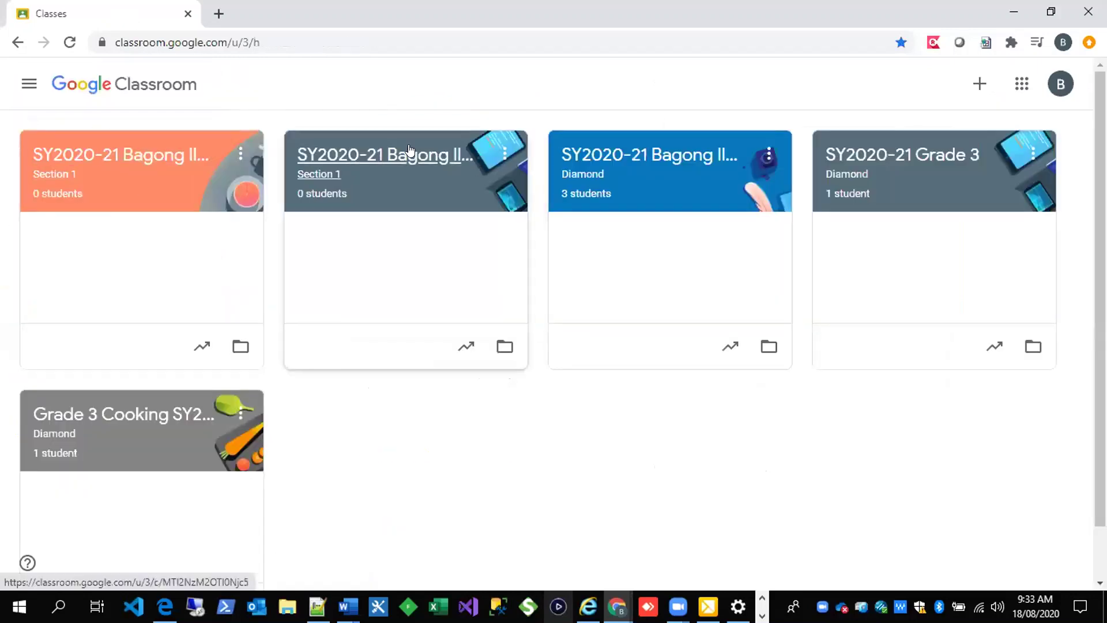
click(138, 423)
Copy the Grade 3 Cooking SY2020-2021 title from the class banner and return to the Classes page.
drag(169, 167, 578, 172)
right_click(577, 171)
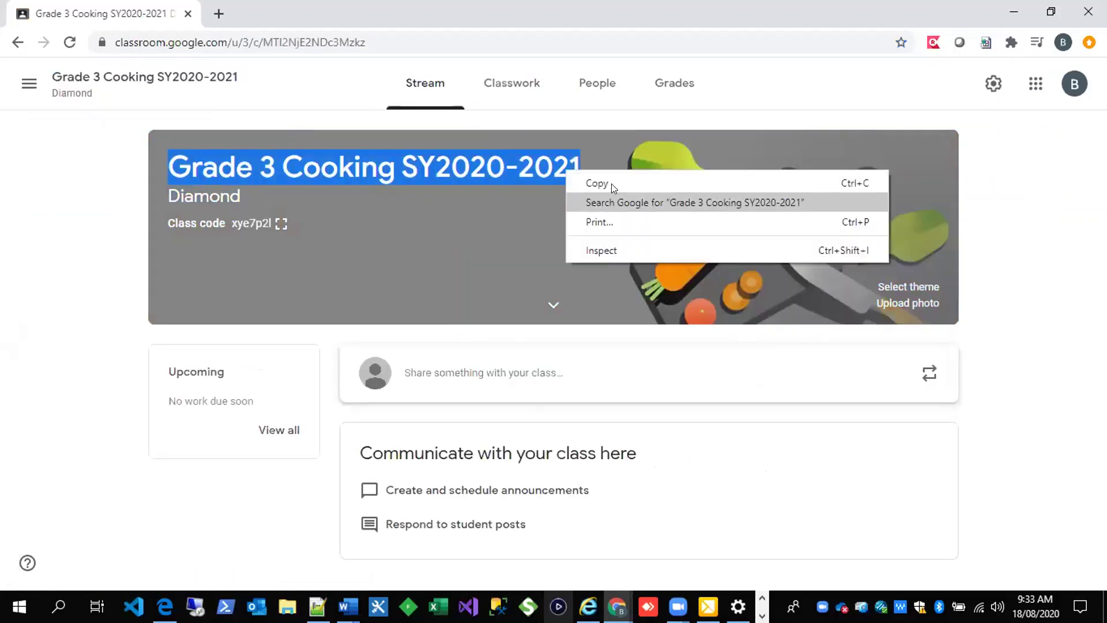
click(611, 183)
click(445, 219)
click(29, 83)
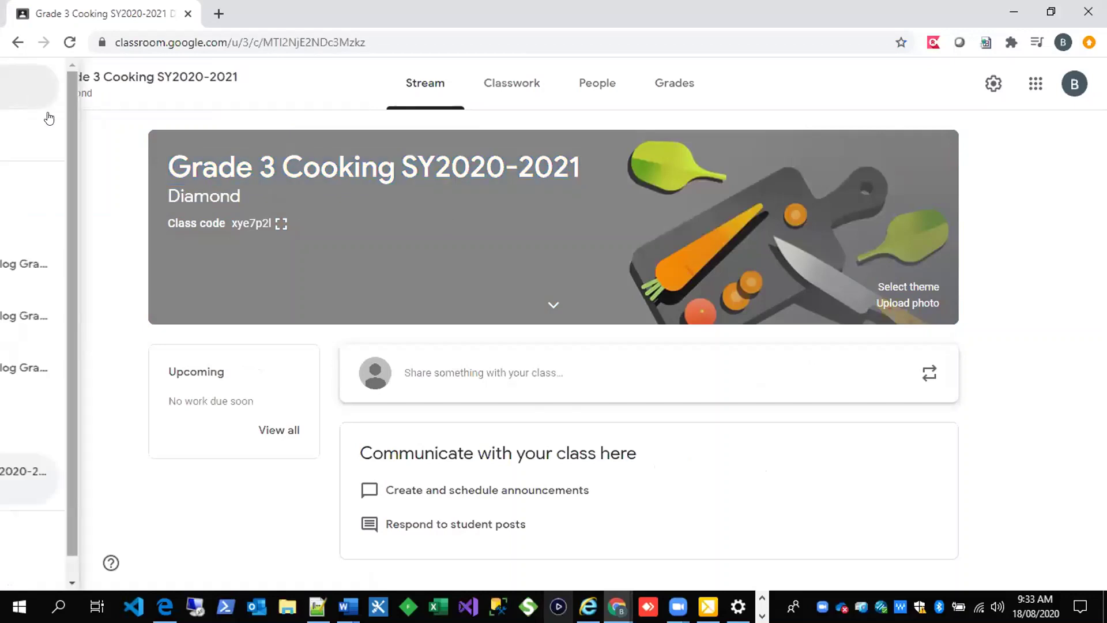
click(64, 82)
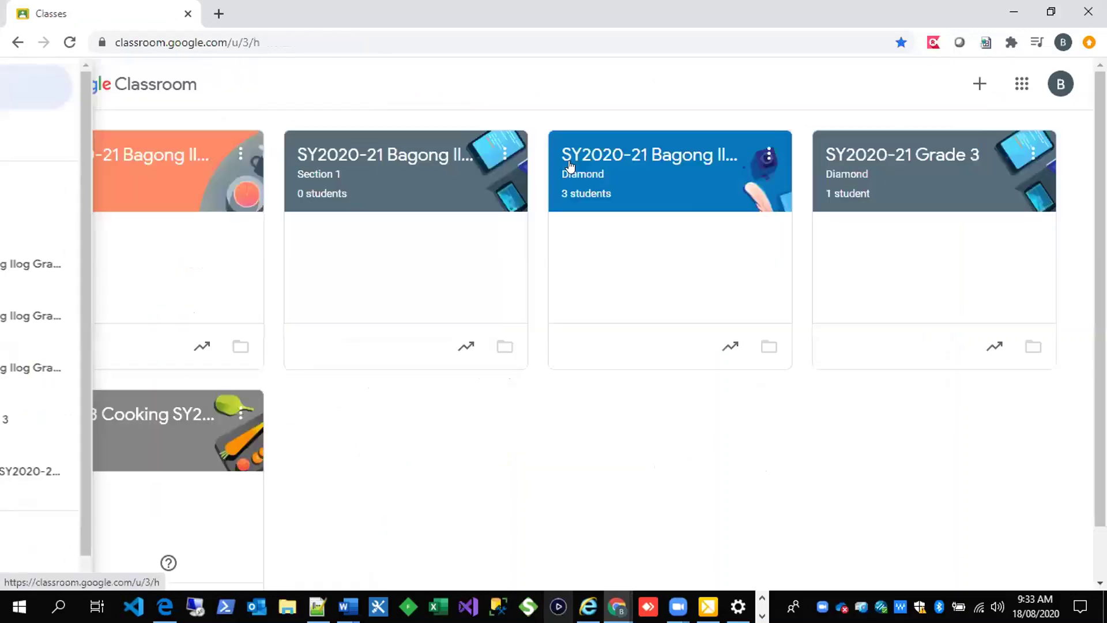
Begin another new class and acknowledge the school-use notice to reach the class details form.
click(979, 84)
click(1001, 89)
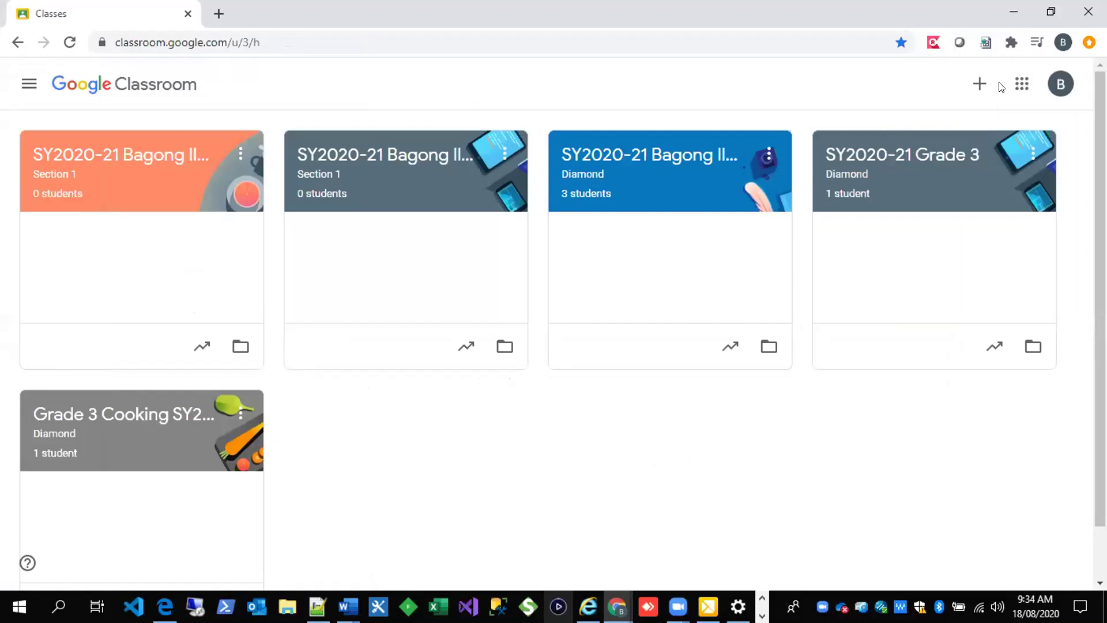
click(972, 87)
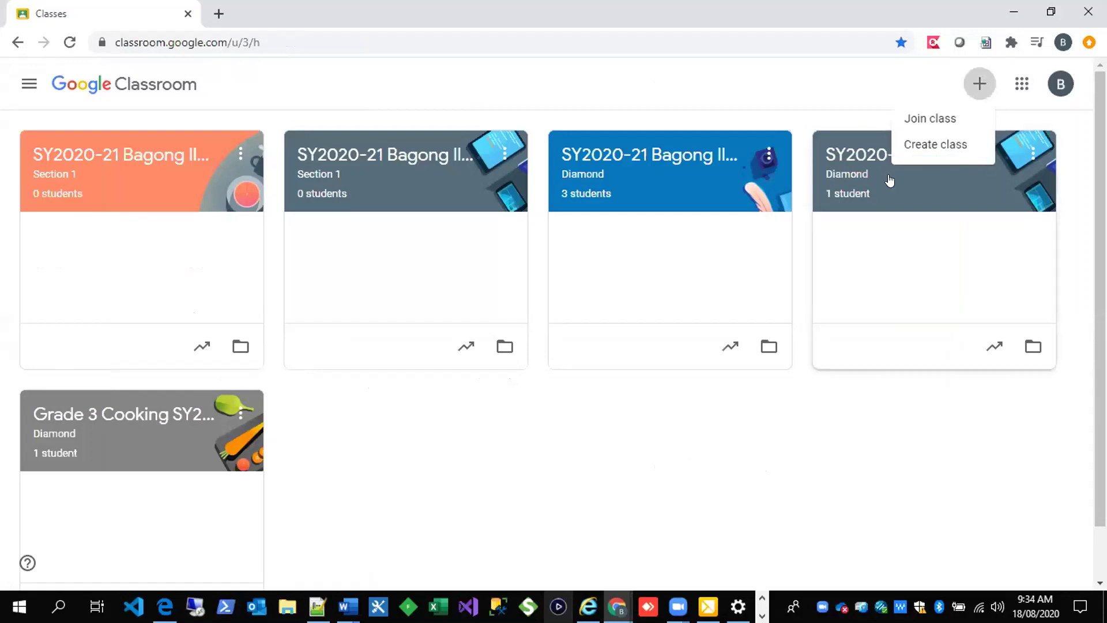
click(950, 151)
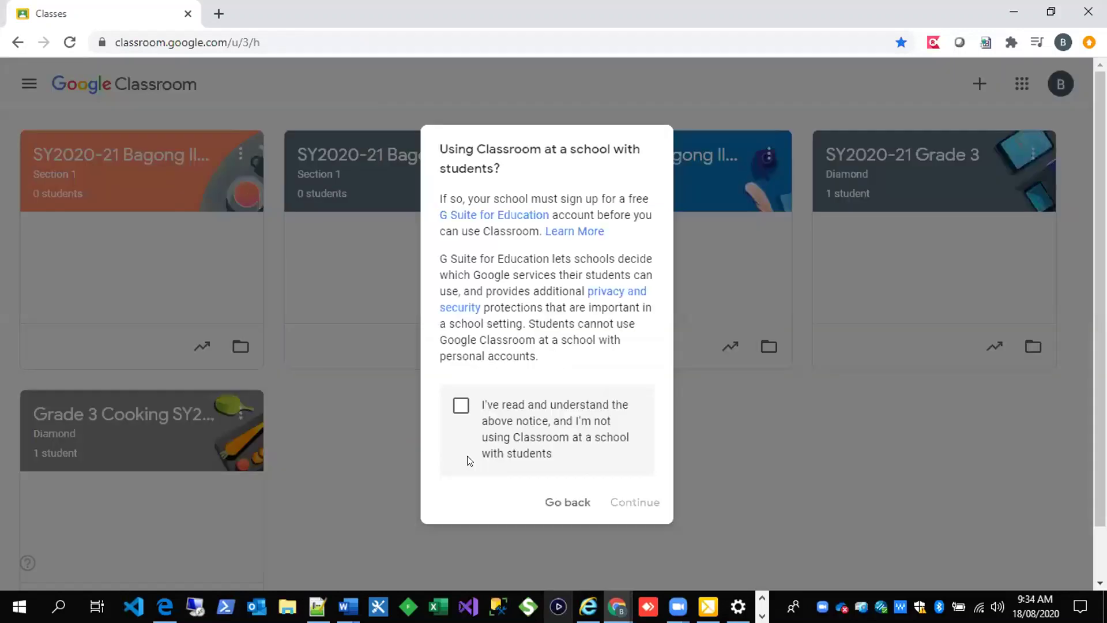
click(461, 405)
click(619, 511)
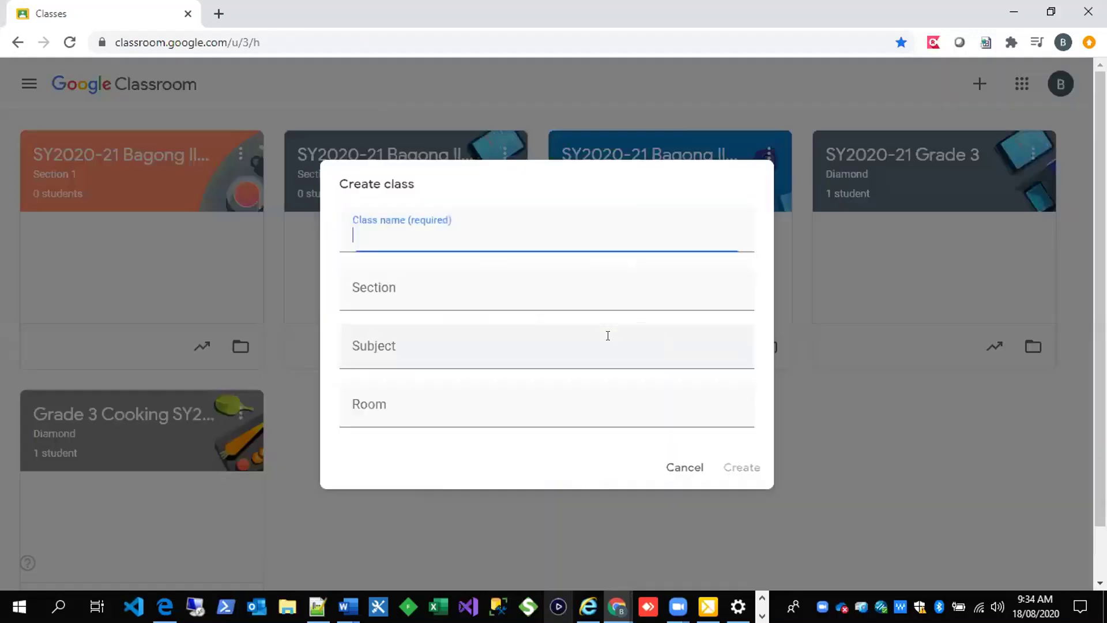
Paste the copied title as the class name and change the grade so it reads Grade 4 Cooking SY2020-2021.
right_click(486, 233)
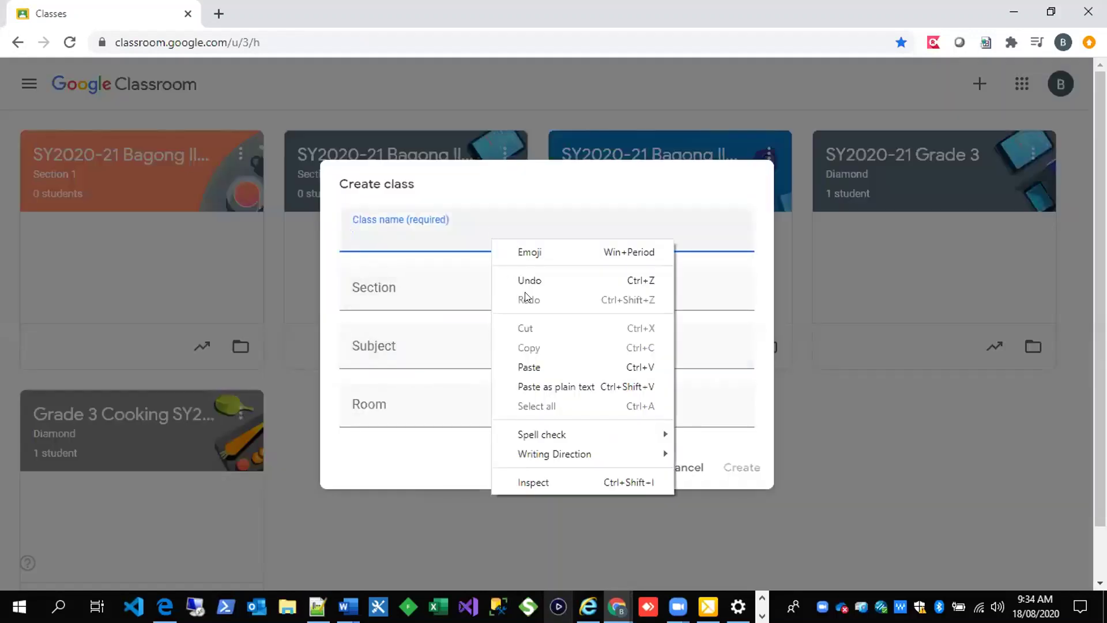
click(535, 362)
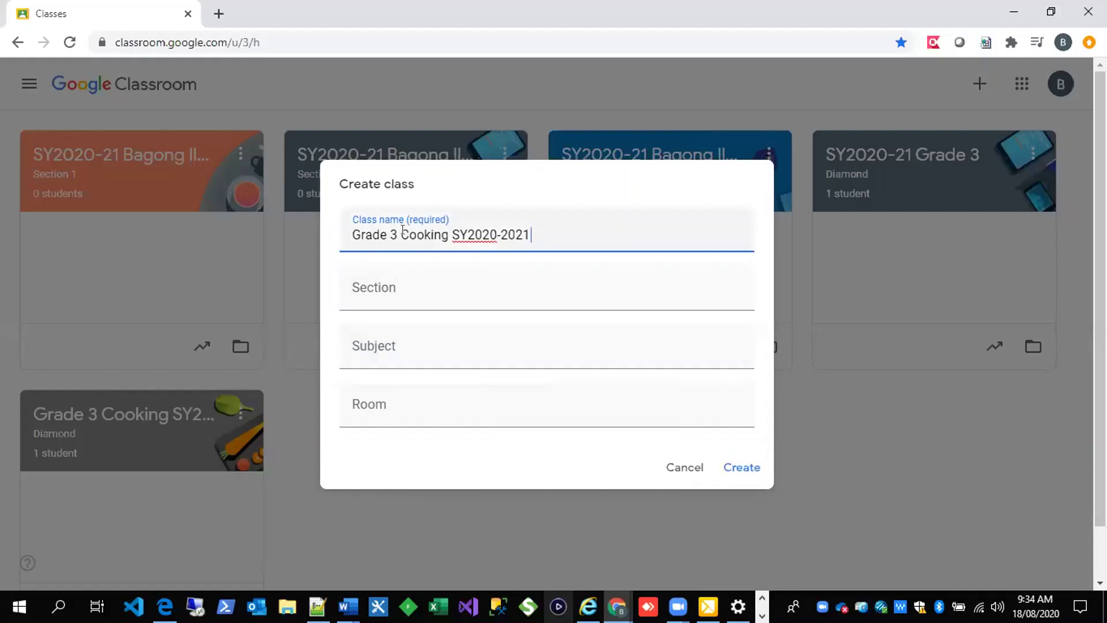
drag(398, 233, 388, 230)
text(4)
Set the Grade 4 Cooking class's section to Section 1 and its subject to Cooking, and move on to the room entry.
click(519, 296)
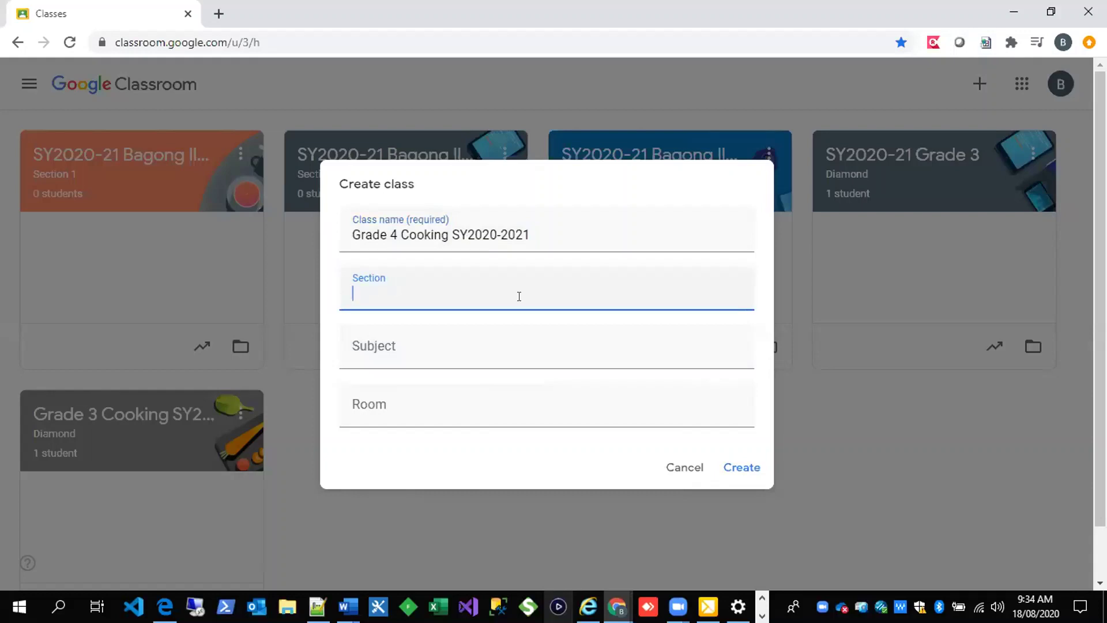
text(Section 1)
click(500, 355)
text(Cooking)
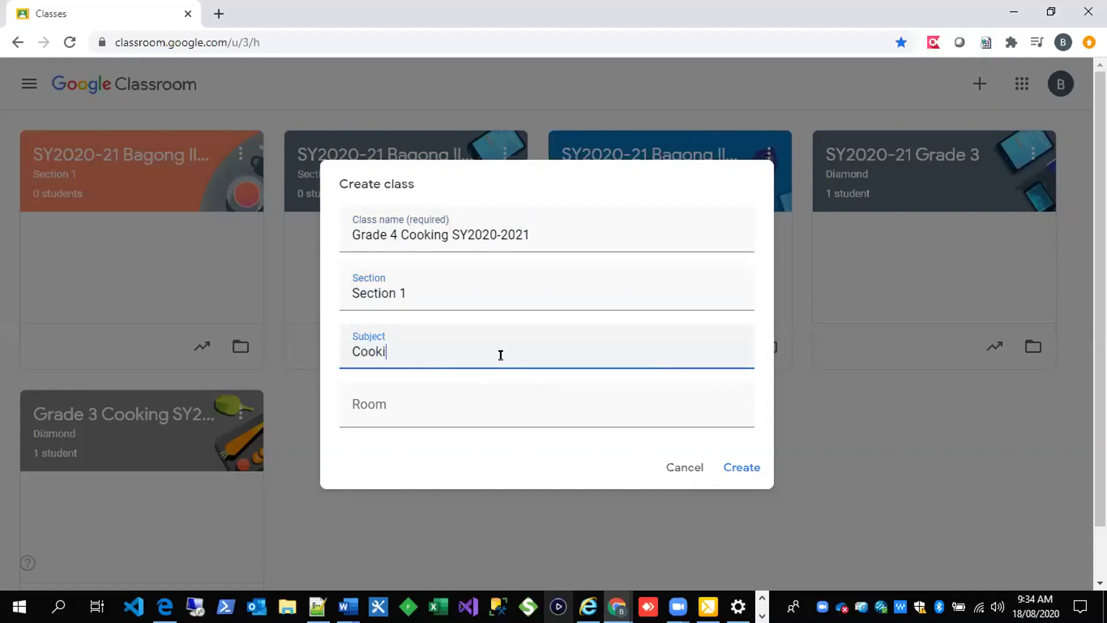
click(543, 398)
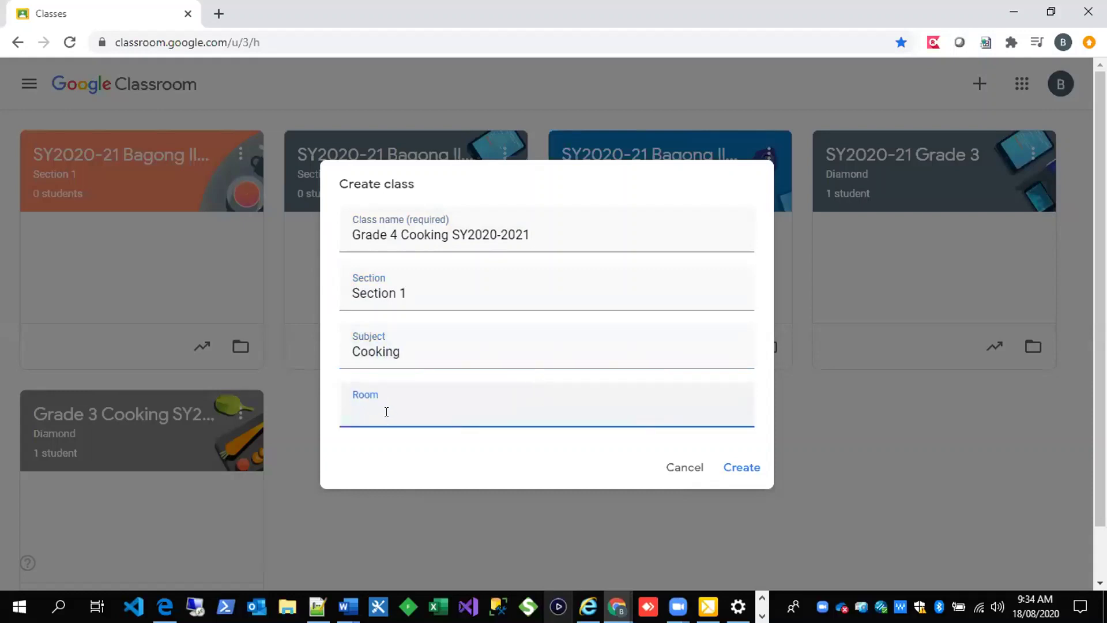